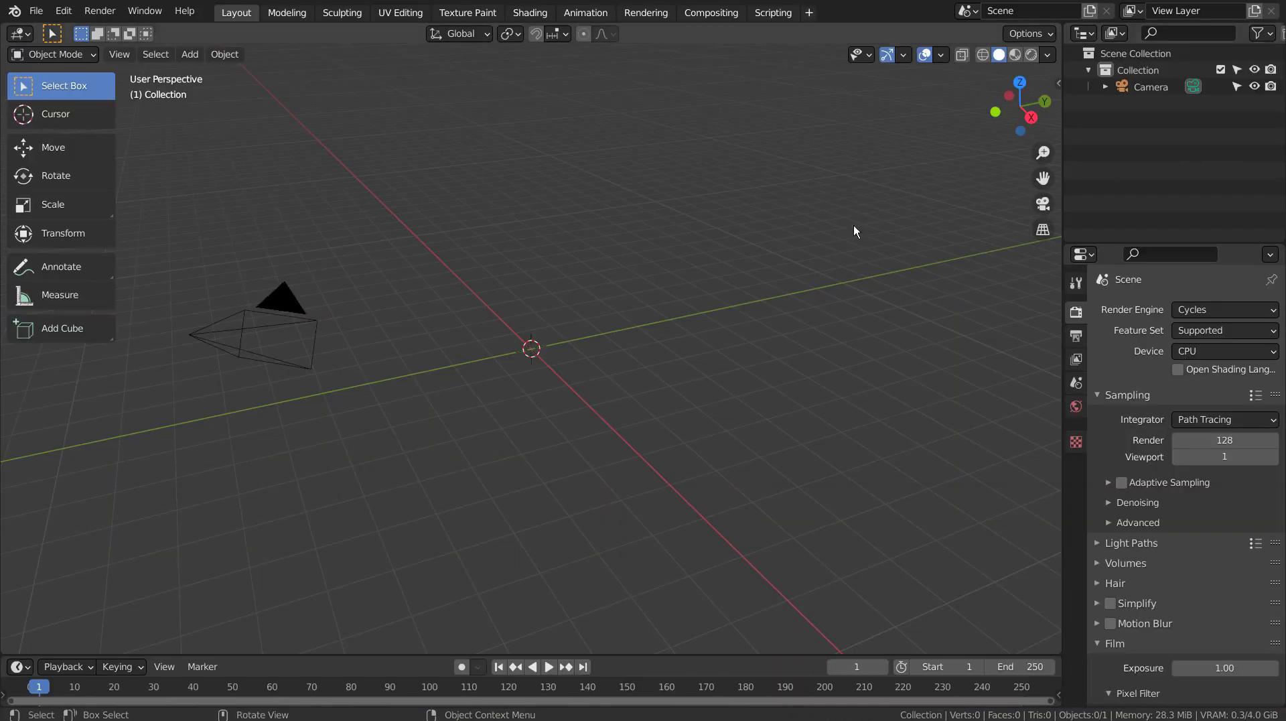
# Add a UV sphere at the origin and subdivide it with Ctrl+3
pyautogui.click(648, 255)
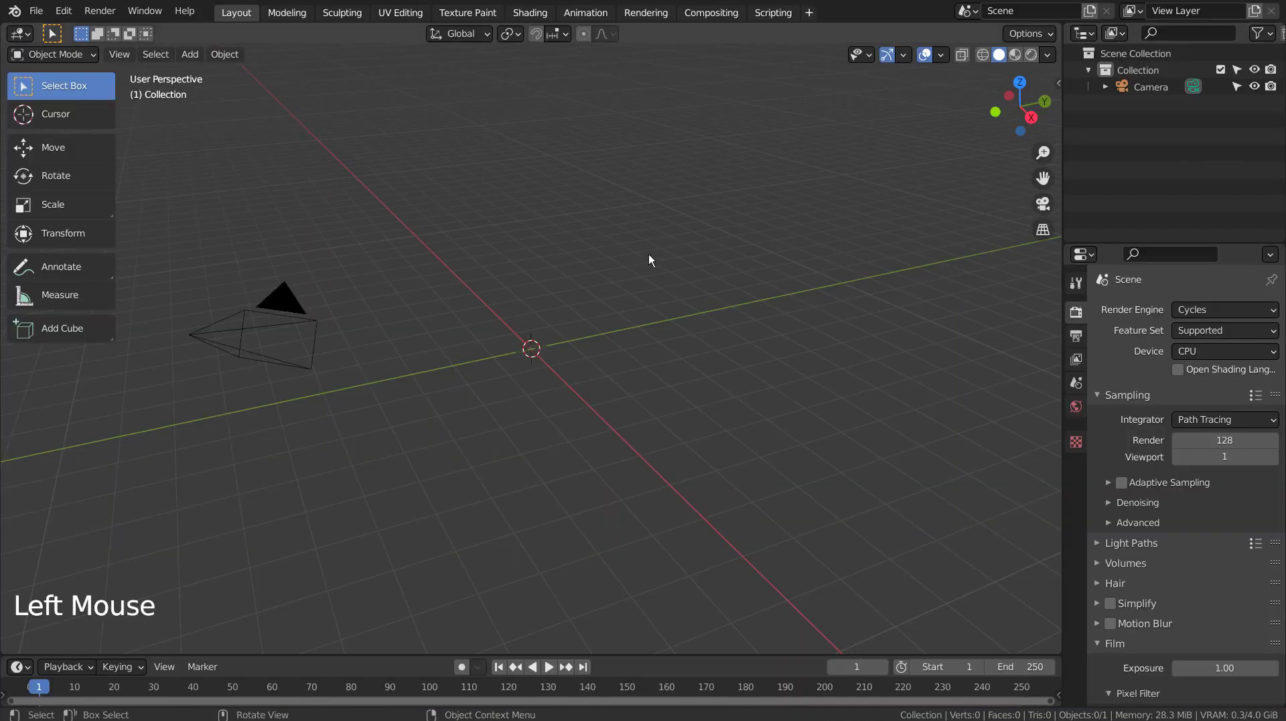
pyautogui.hotkey('shift', 'a')
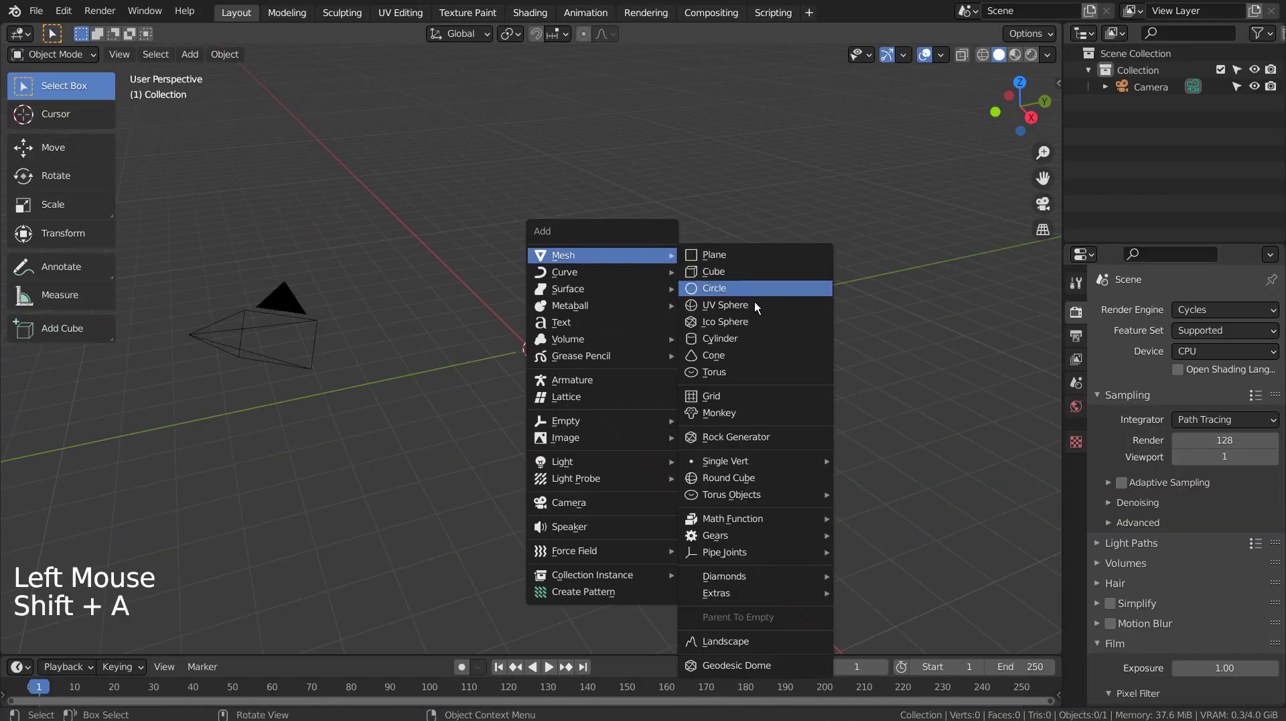
pyautogui.moveTo(601, 256)
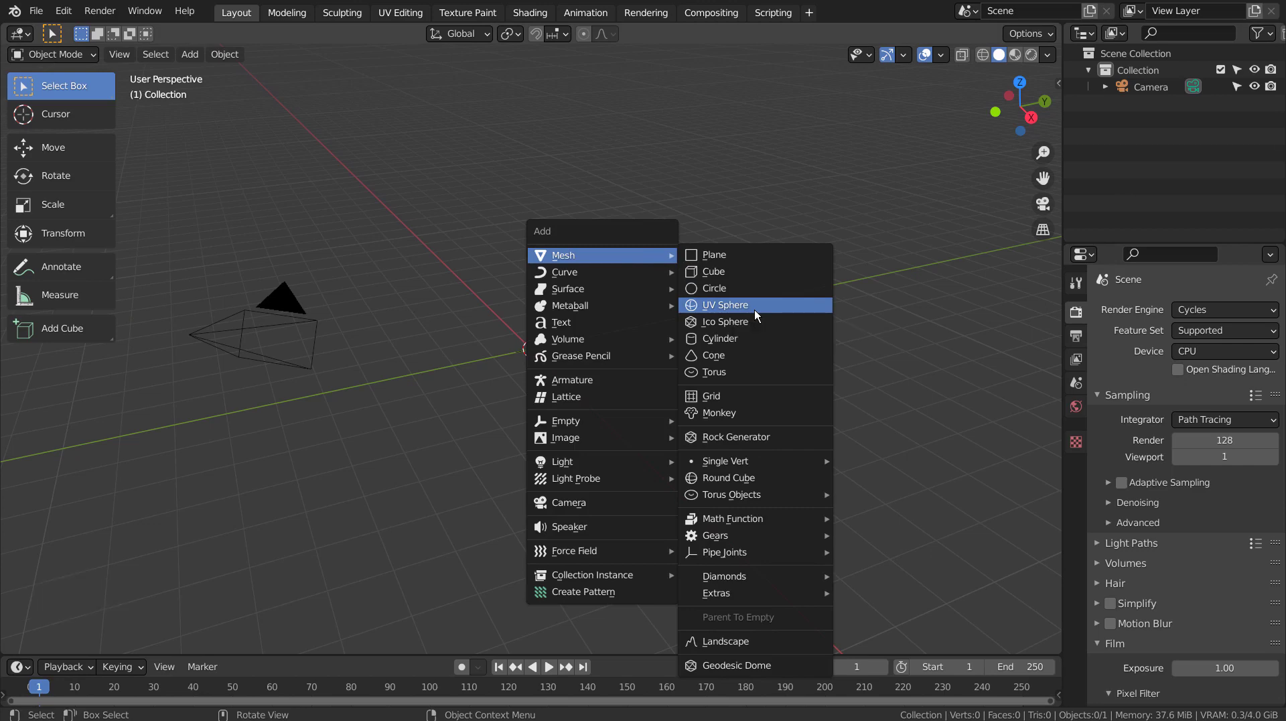
pyautogui.click(754, 310)
pyautogui.scroll(5, 684, 324)
pyautogui.hotkey('ctrl', '3')
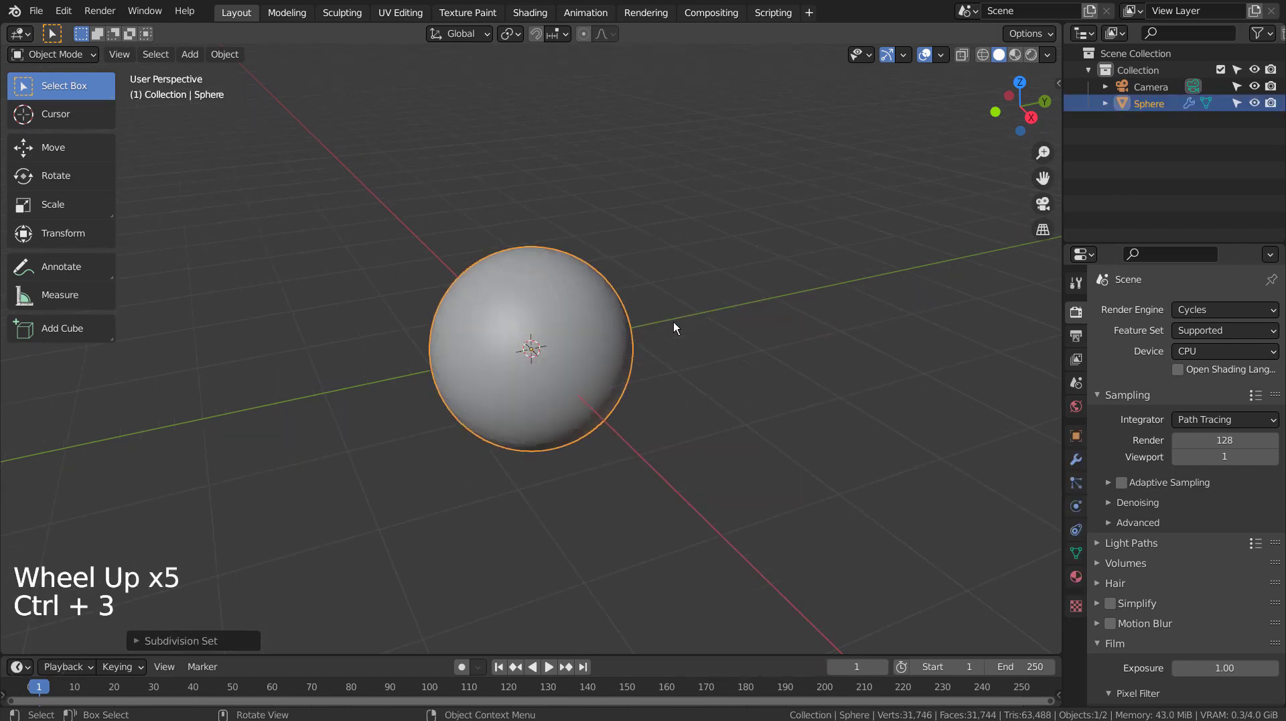
pyautogui.scroll(3, 674, 322)
# Shade the sphere smooth and switch the viewport to Material Preview
pyautogui.rightClick(573, 312)
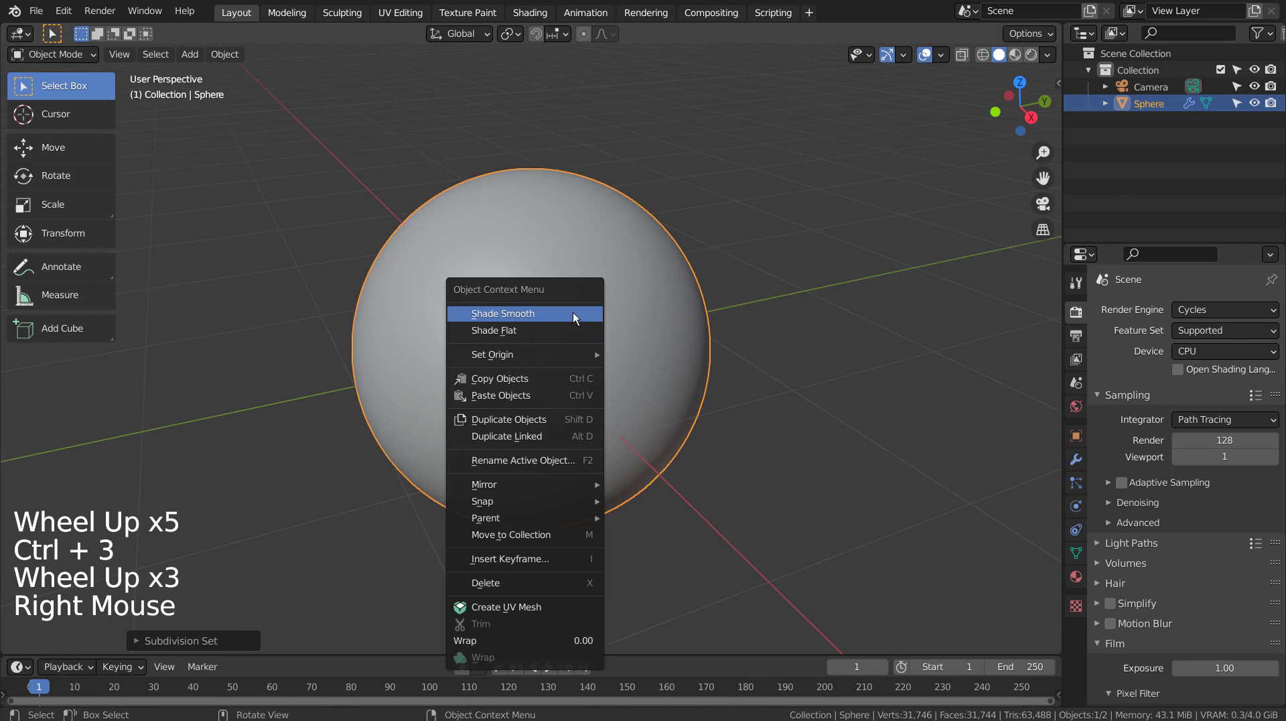
pyautogui.click(572, 312)
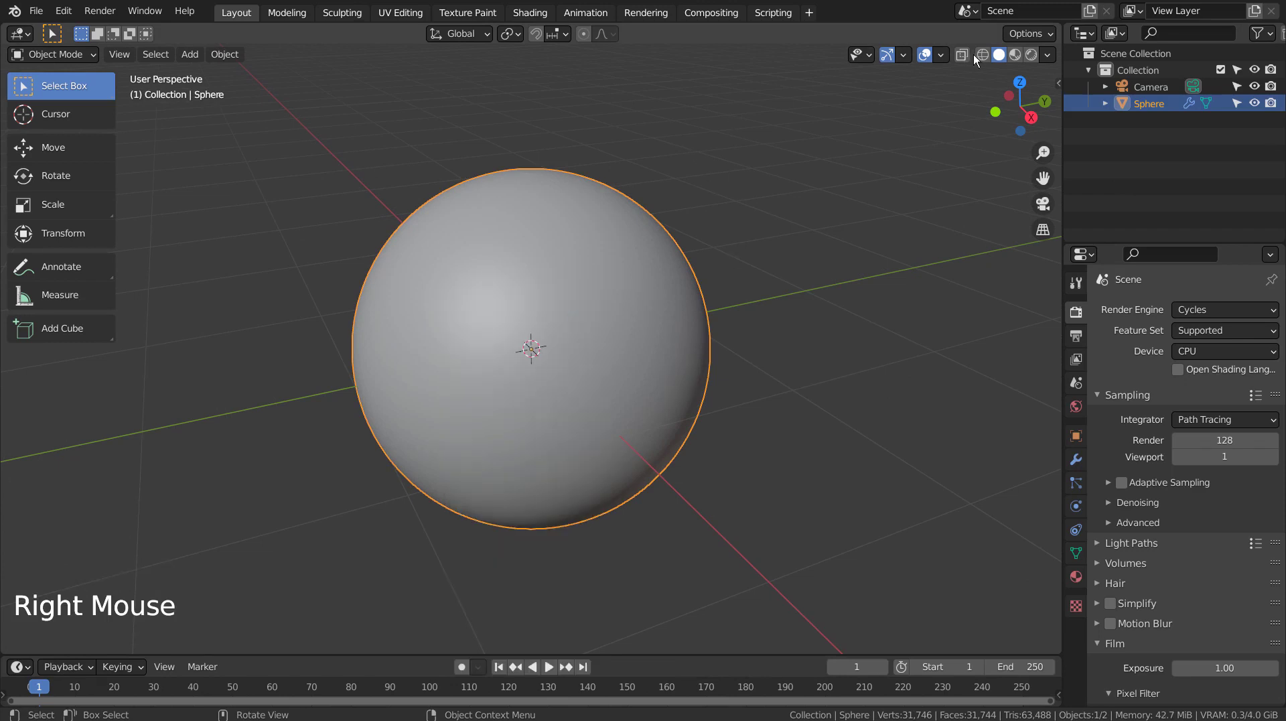
pyautogui.click(1015, 54)
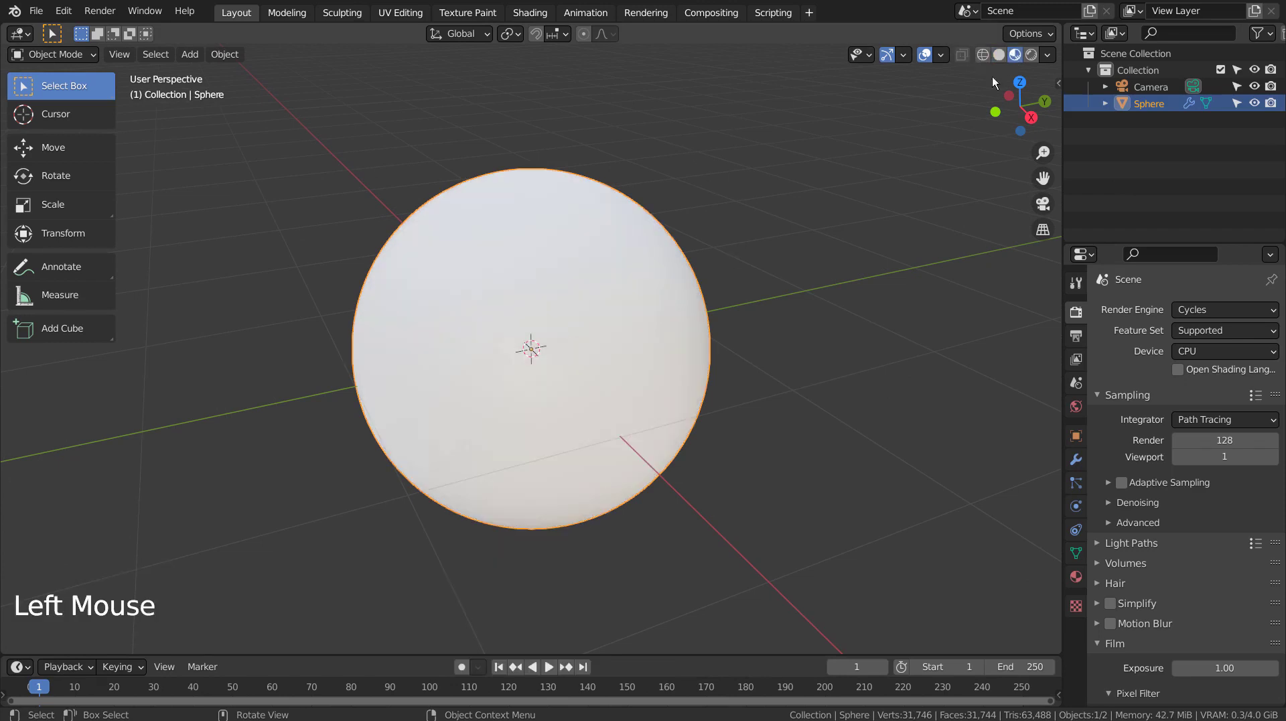
# Create a new material for the sphere in the Shading workspace and frame the sphere
pyautogui.click(544, 14)
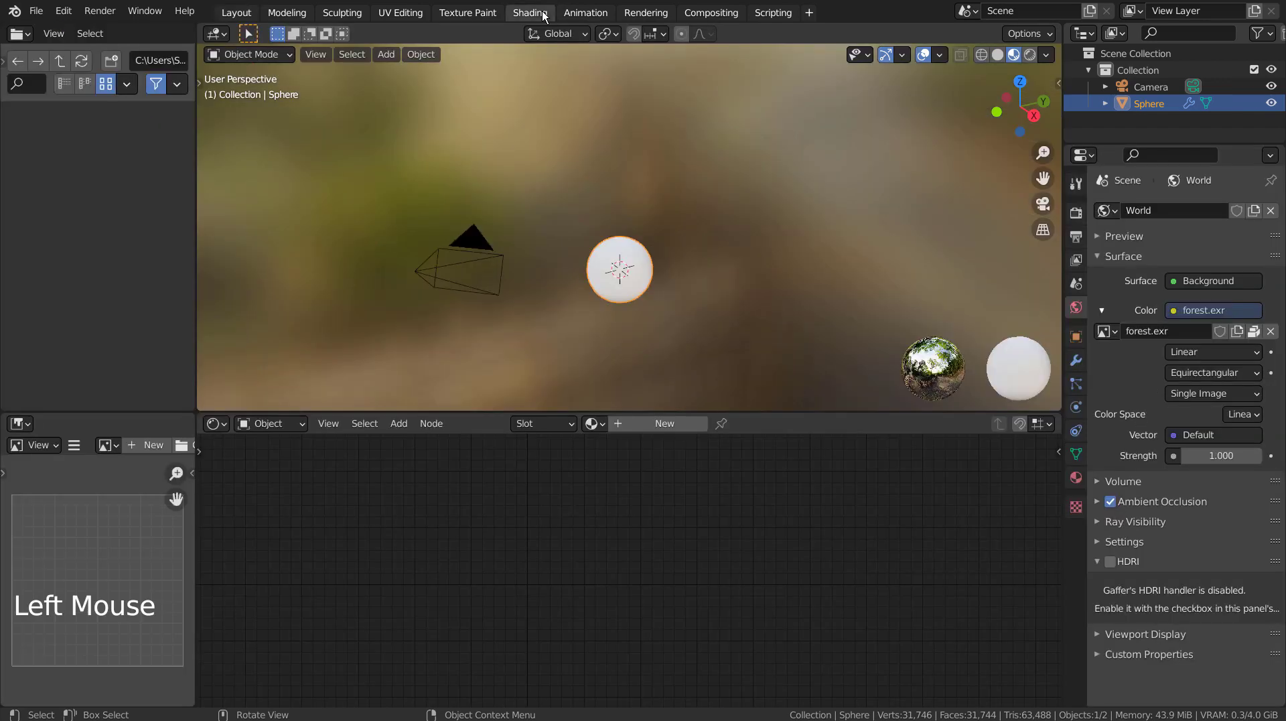
pyautogui.click(669, 422)
pyautogui.keyDown('shift'); pyautogui.moveTo(703, 493); pyautogui.dragTo(767, 565, button='middle'); pyautogui.keyUp('shift')
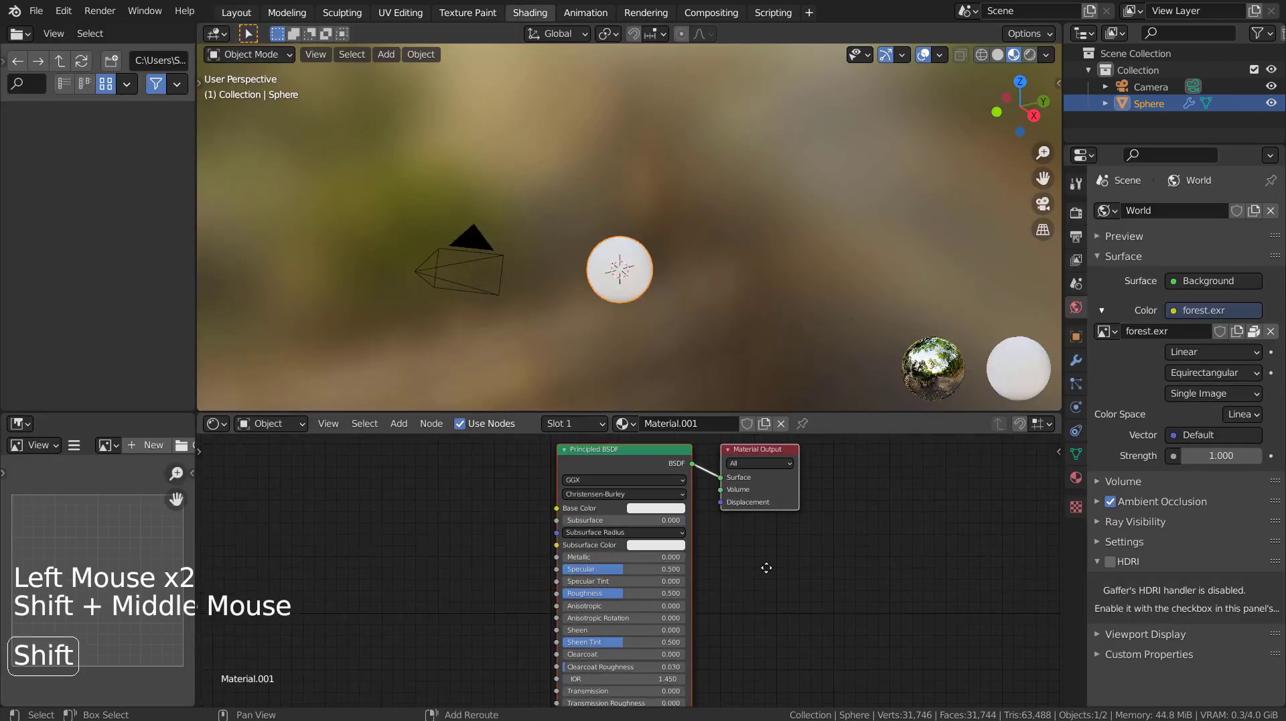
pyautogui.scroll(4, 669, 325)
pyautogui.scroll(2, 669, 329)
pyautogui.keyDown('shift'); pyautogui.moveTo(668, 330); pyautogui.dragTo(689, 241, button='middle'); pyautogui.keyUp('shift')
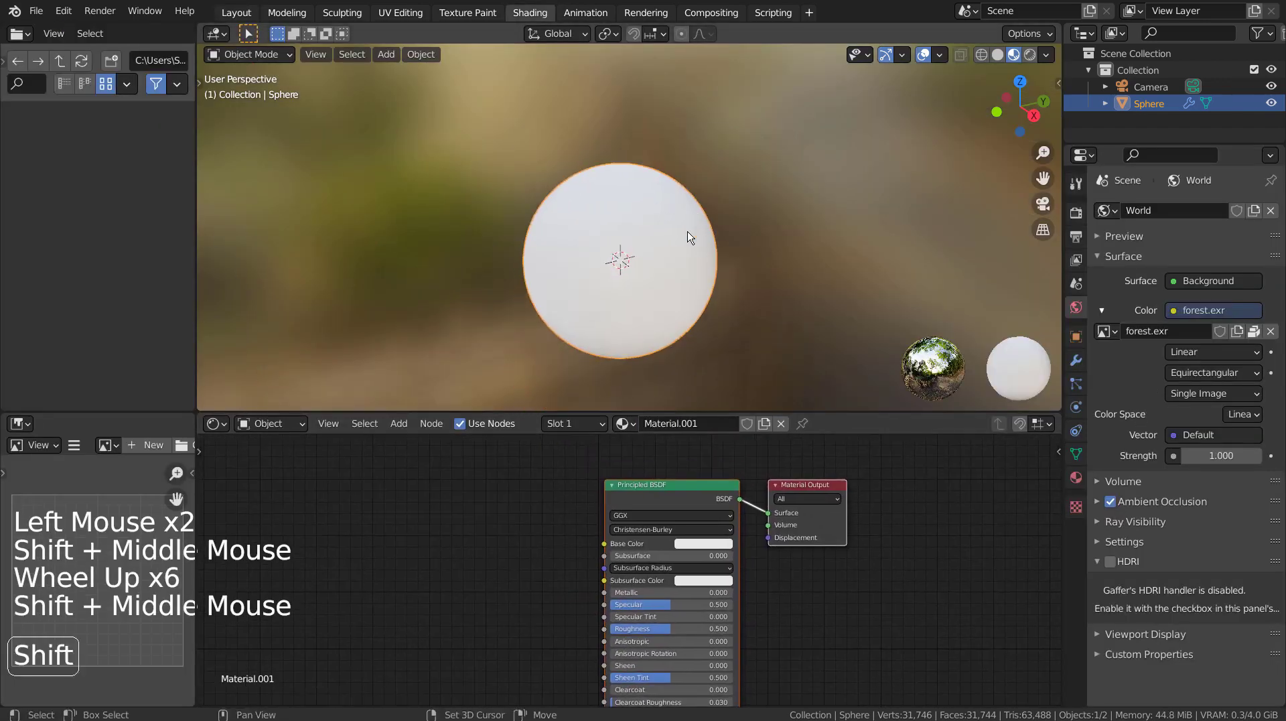
pyautogui.scroll(2, 716, 309)
pyautogui.keyDown('shift'); pyautogui.moveTo(715, 309); pyautogui.dragTo(717, 262, button='middle'); pyautogui.keyUp('shift')
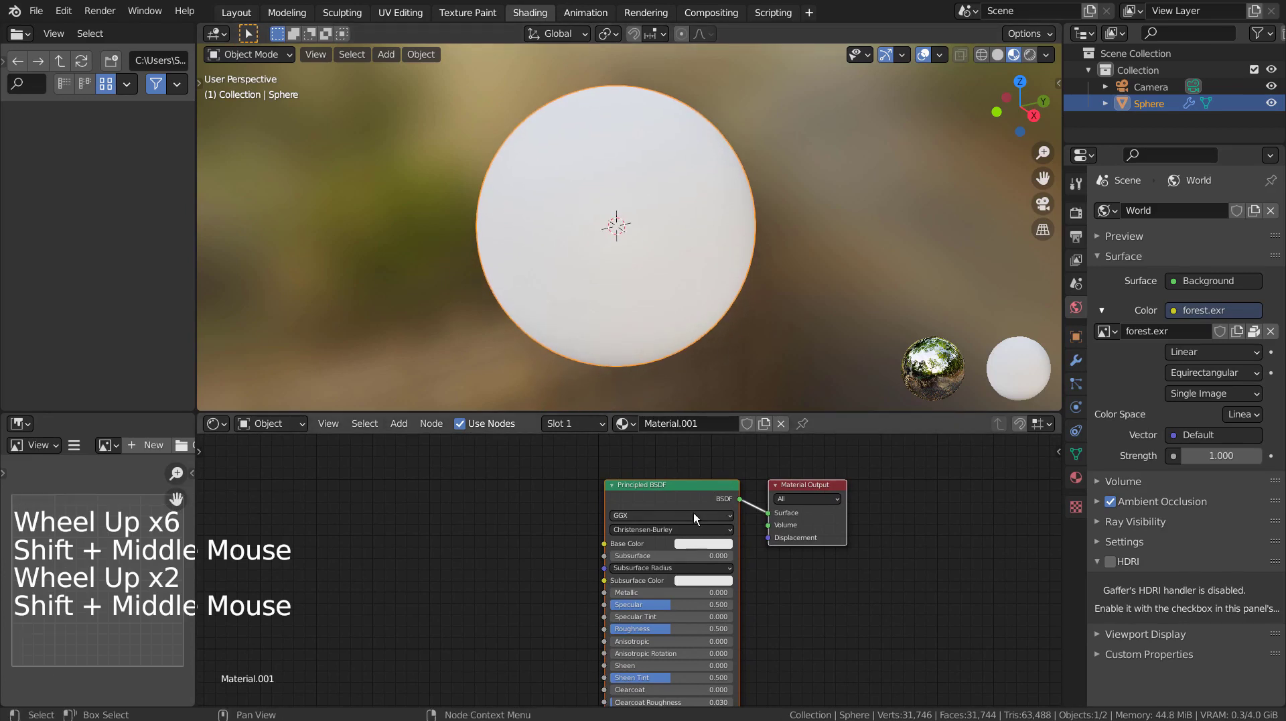
# Add a Noise Texture node by searching 'noise' in the add menu
pyautogui.hotkey('shift', 'a')
pyautogui.click(416, 497)
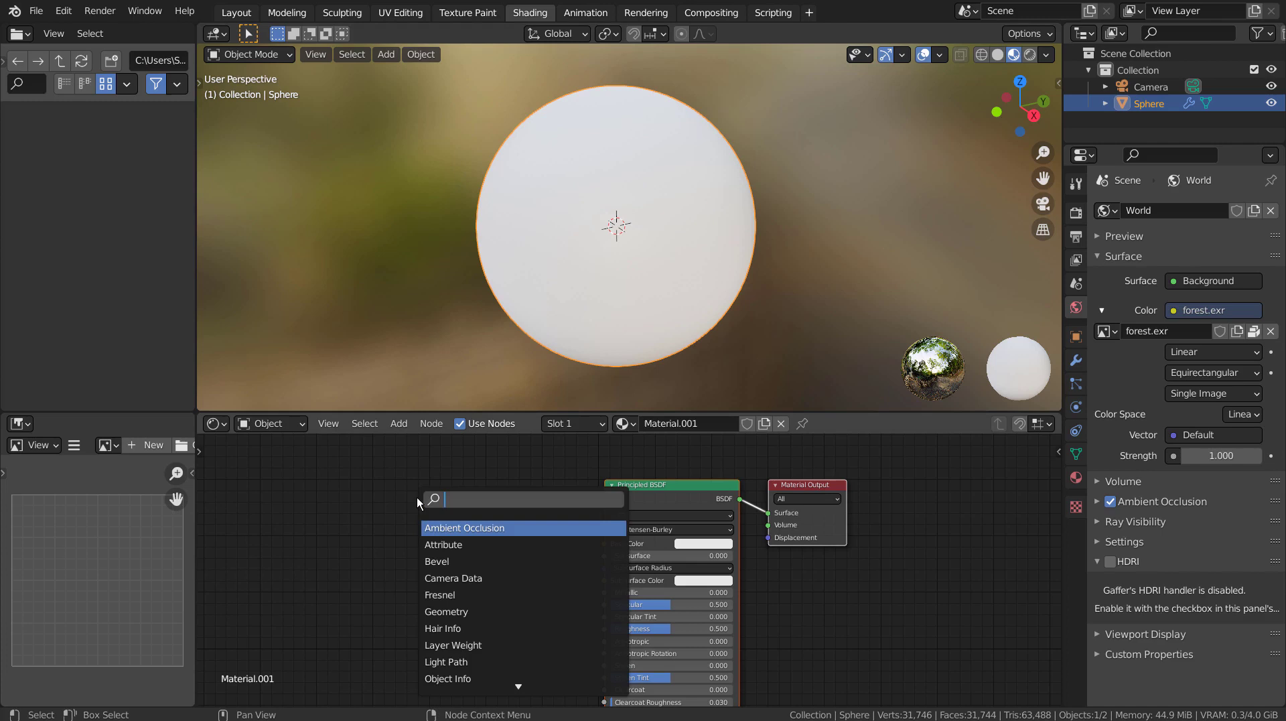
pyautogui.write('g')
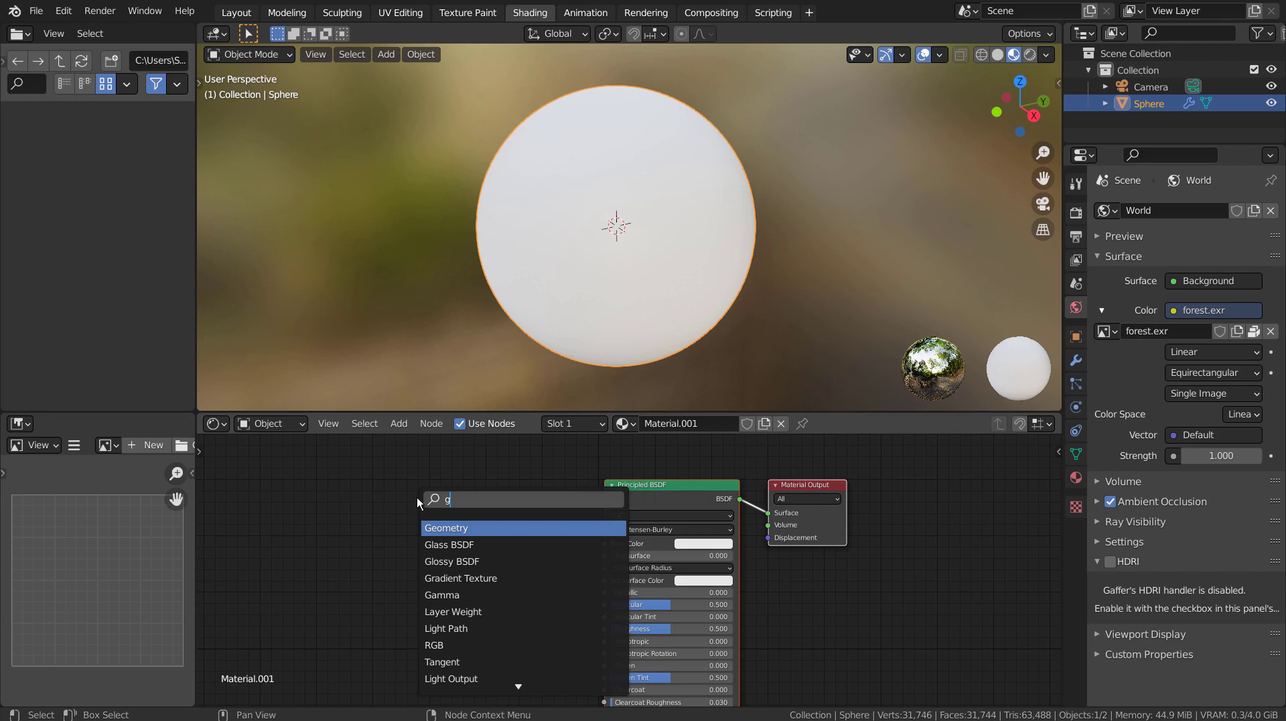
pyautogui.press('BackSpace')
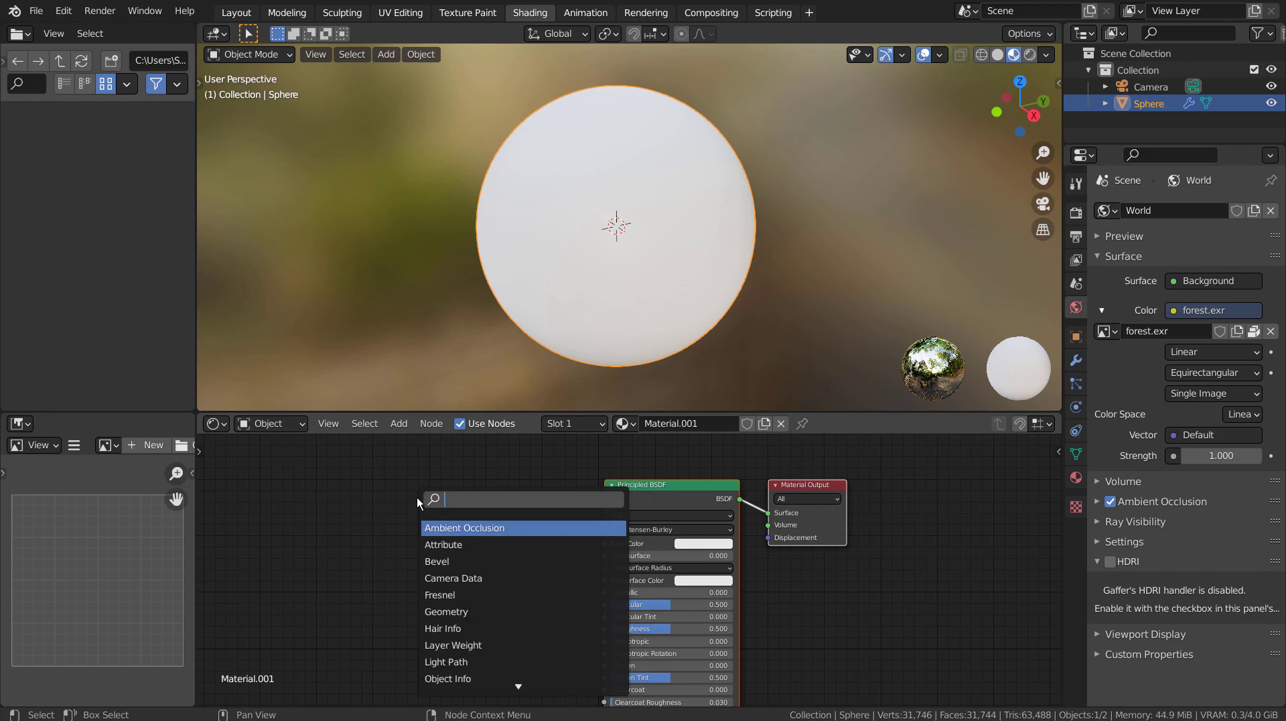
pyautogui.write('noise')
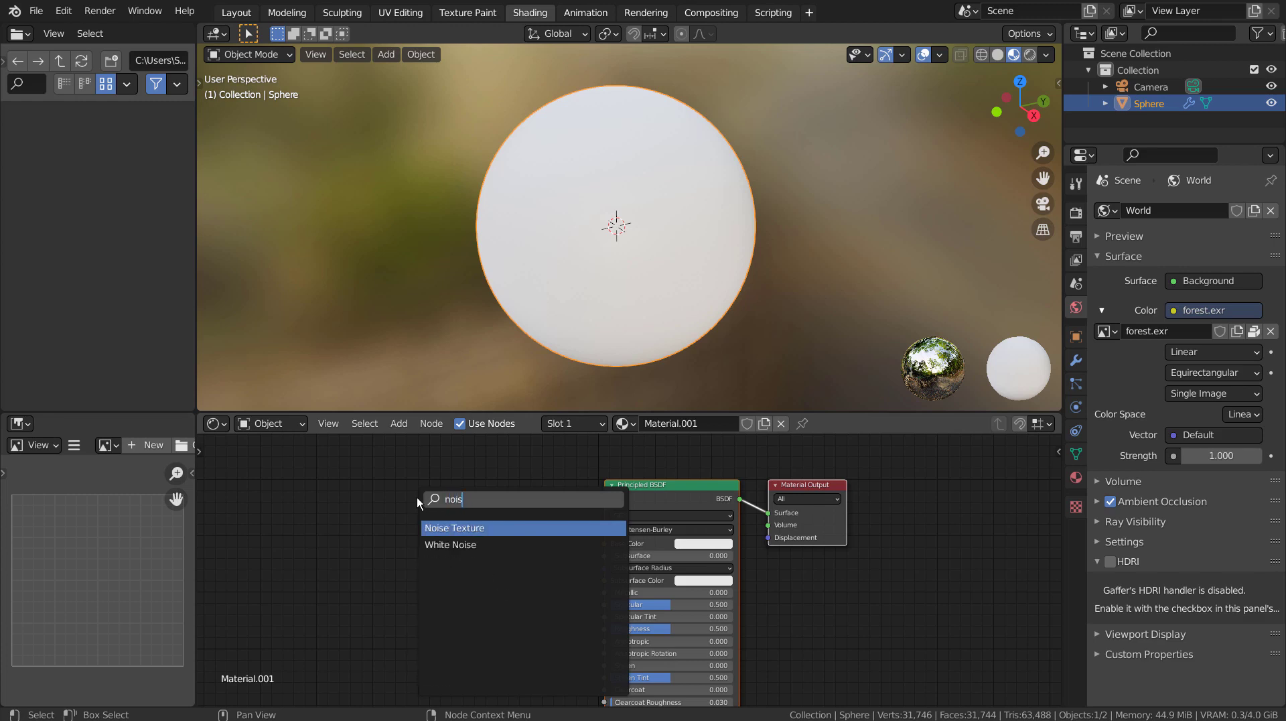
pyautogui.press('Return')
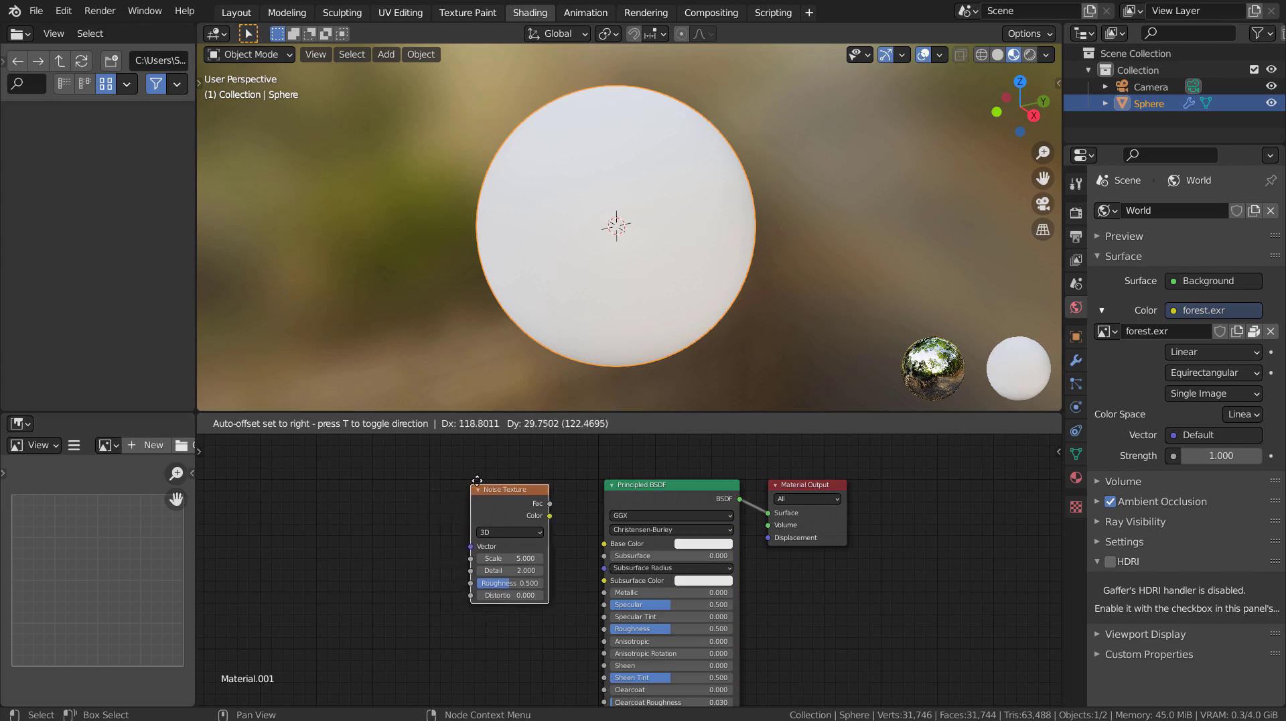
# Place the Noise Texture left of the shader and add a Gradient Texture beside it
pyautogui.click(481, 479)
pyautogui.hotkey('shift', 'a')
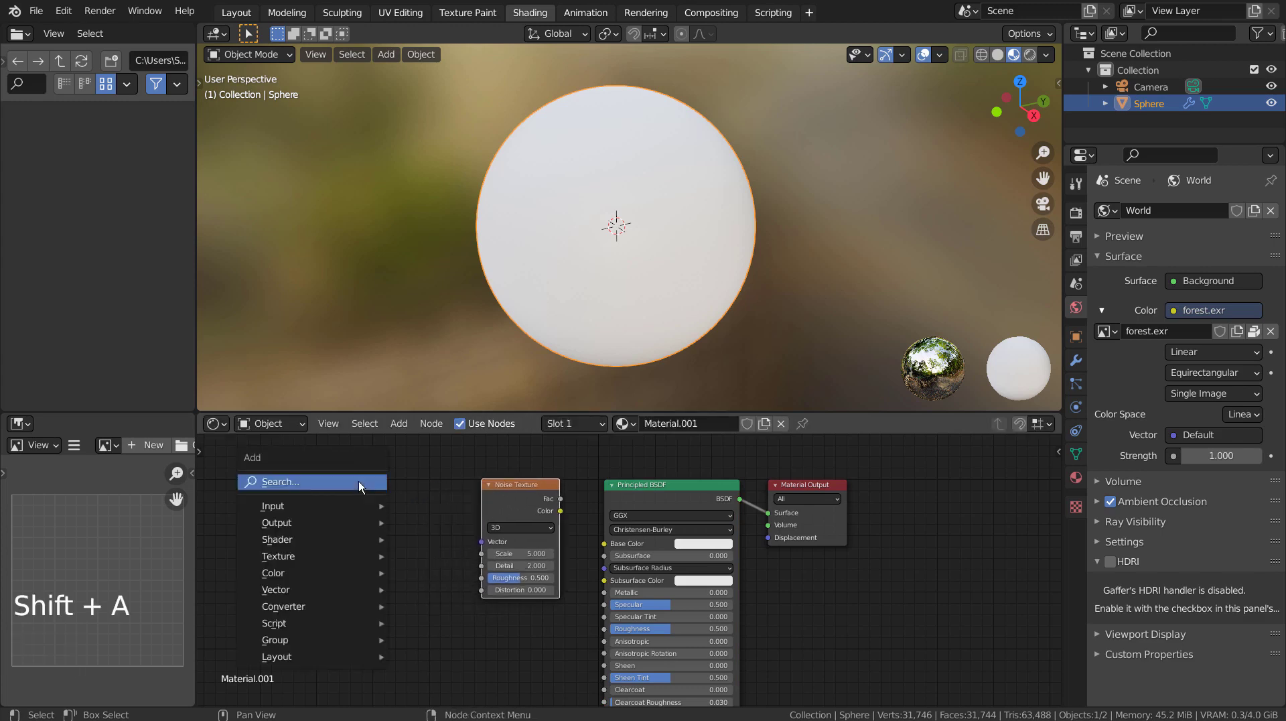
pyautogui.write('gra')
pyautogui.press('Return')
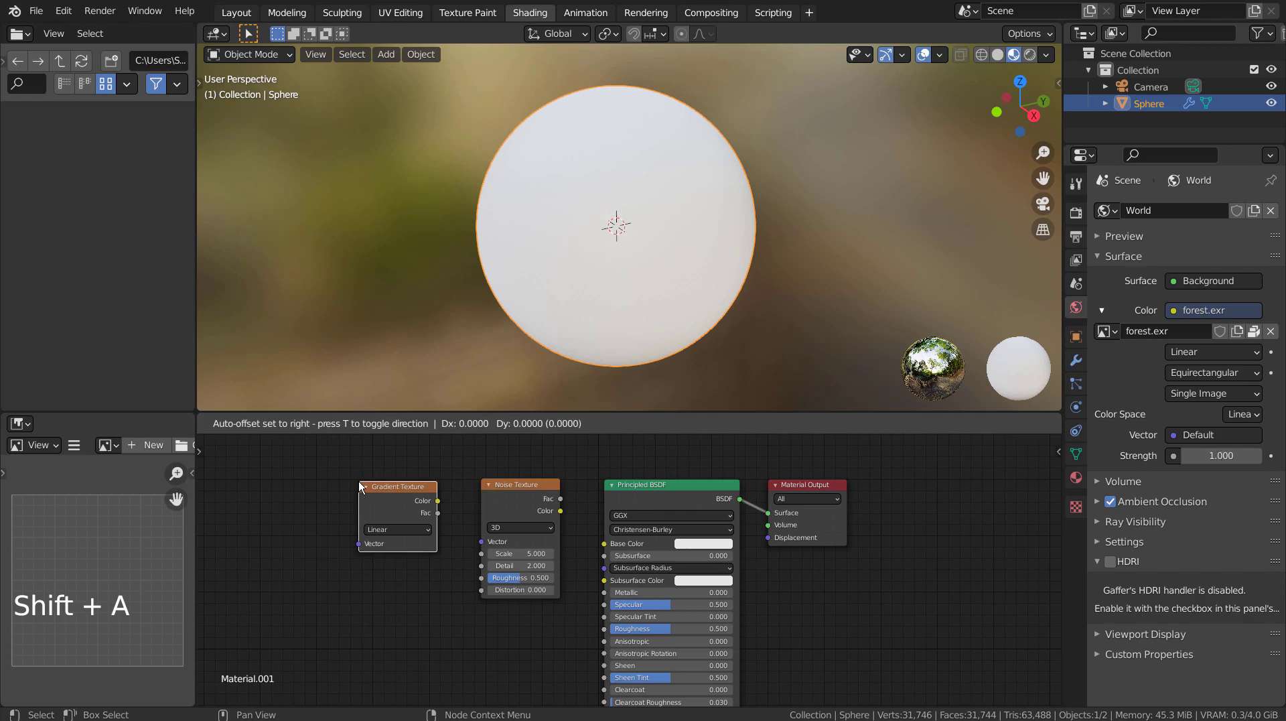
pyautogui.click(364, 473)
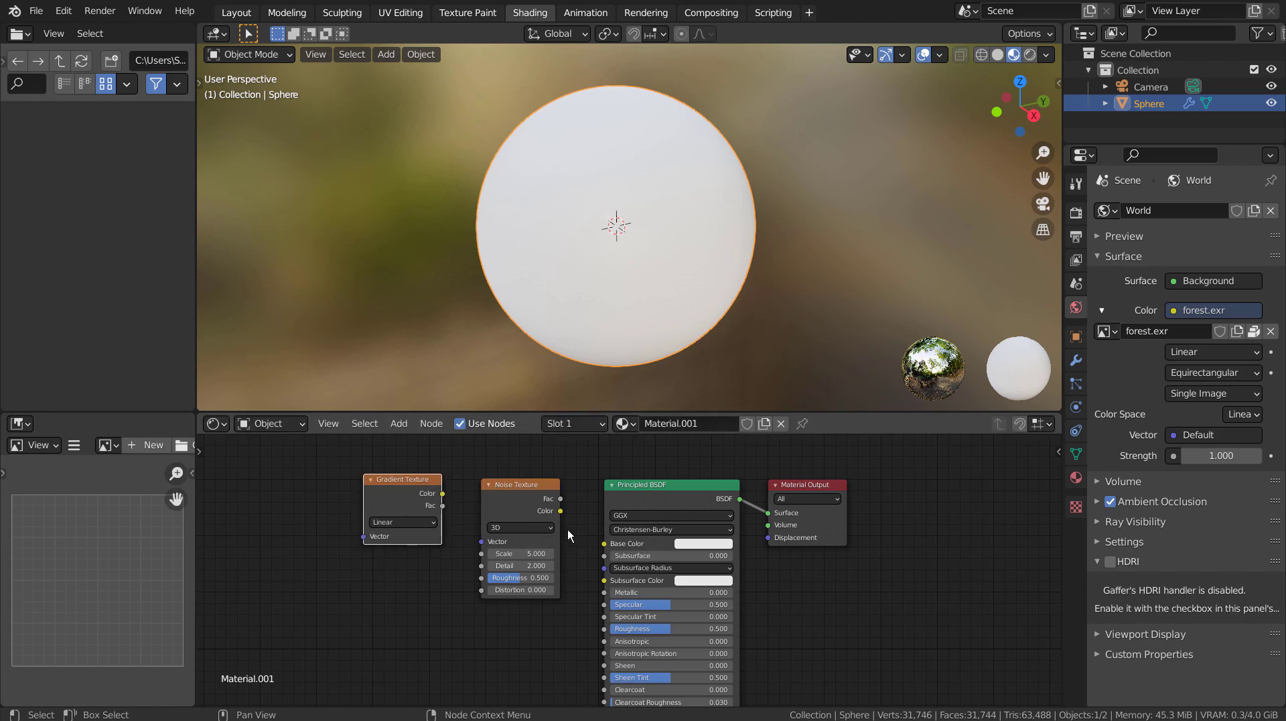
# Link Noise Color to Base Color, set Roughness to 0, and Gradient Color to Noise Vector
pyautogui.moveTo(566, 509); pyautogui.dragTo(603, 544)
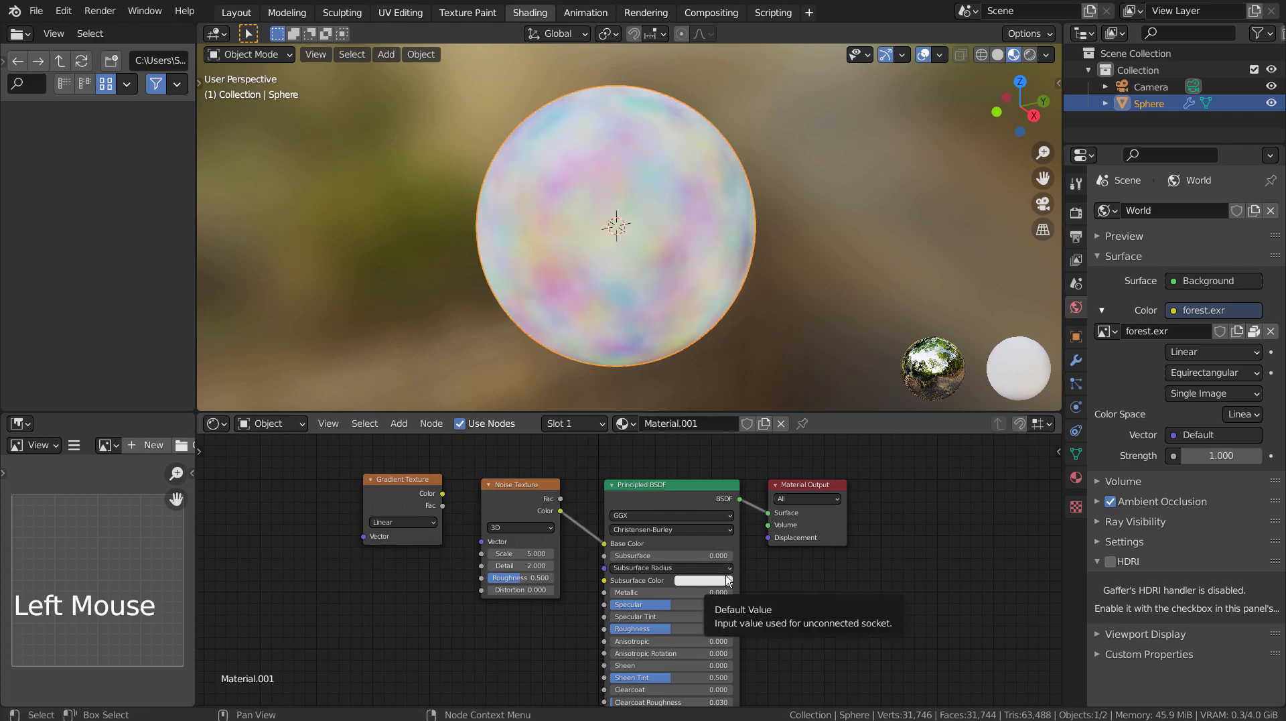
pyautogui.moveTo(703, 286)
pyautogui.mouseDown(button='middle')
pyautogui.moveTo(784, 235)
pyautogui.moveTo(859, 219)
pyautogui.moveTo(907, 230)
pyautogui.moveTo(873, 259)
pyautogui.moveTo(789, 263)
pyautogui.mouseUp(button='middle')
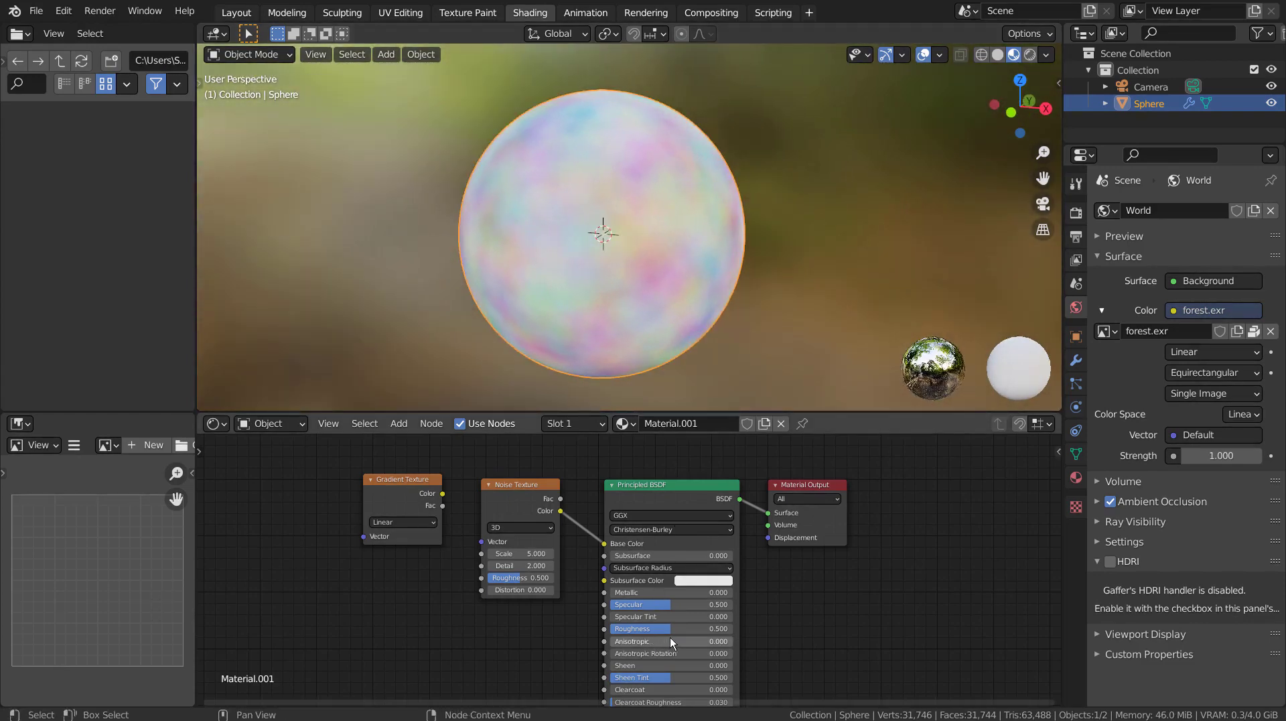
pyautogui.moveTo(670, 630); pyautogui.dragTo(623, 630)
pyautogui.moveTo(683, 276)
pyautogui.mouseDown(button='middle')
pyautogui.moveTo(817, 240)
pyautogui.moveTo(853, 252)
pyautogui.moveTo(751, 267)
pyautogui.moveTo(654, 260)
pyautogui.moveTo(538, 404)
pyautogui.mouseUp(button='middle')
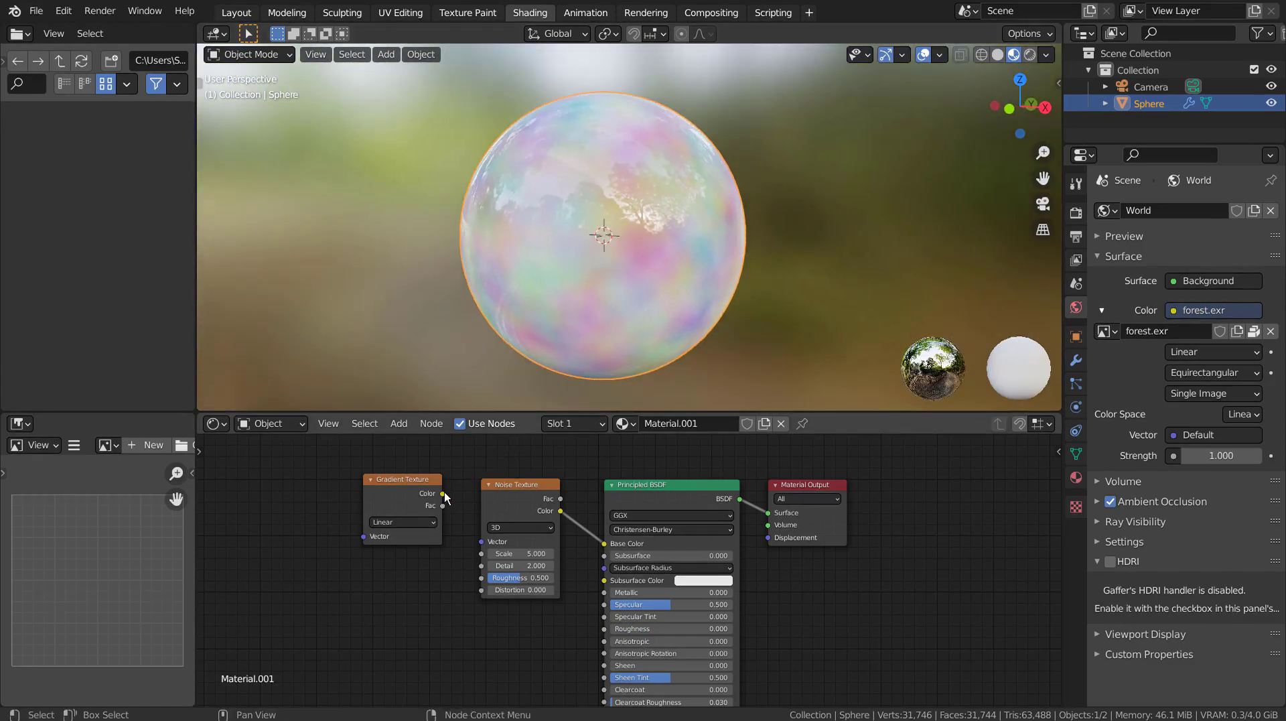
pyautogui.moveTo(442, 493); pyautogui.dragTo(481, 541)
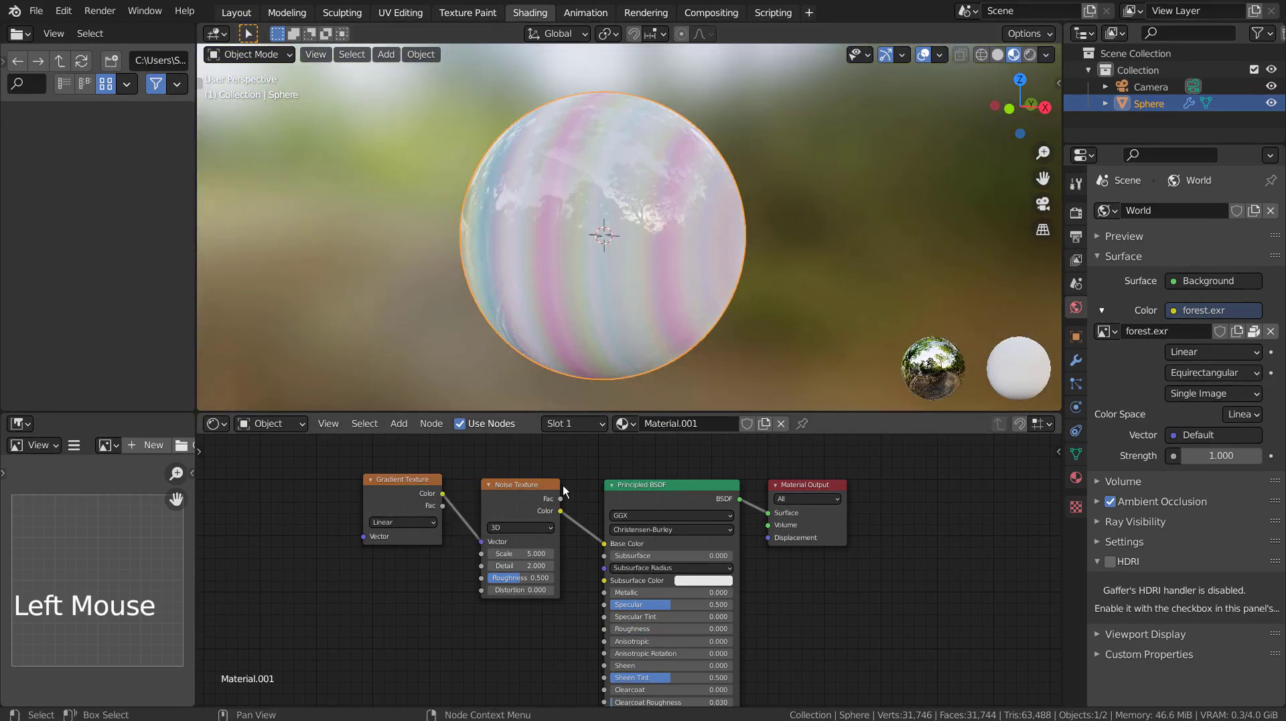
pyautogui.moveTo(594, 272)
pyautogui.mouseDown(button='middle')
pyautogui.moveTo(750, 257)
pyautogui.moveTo(412, 279)
pyautogui.mouseUp(button='middle')
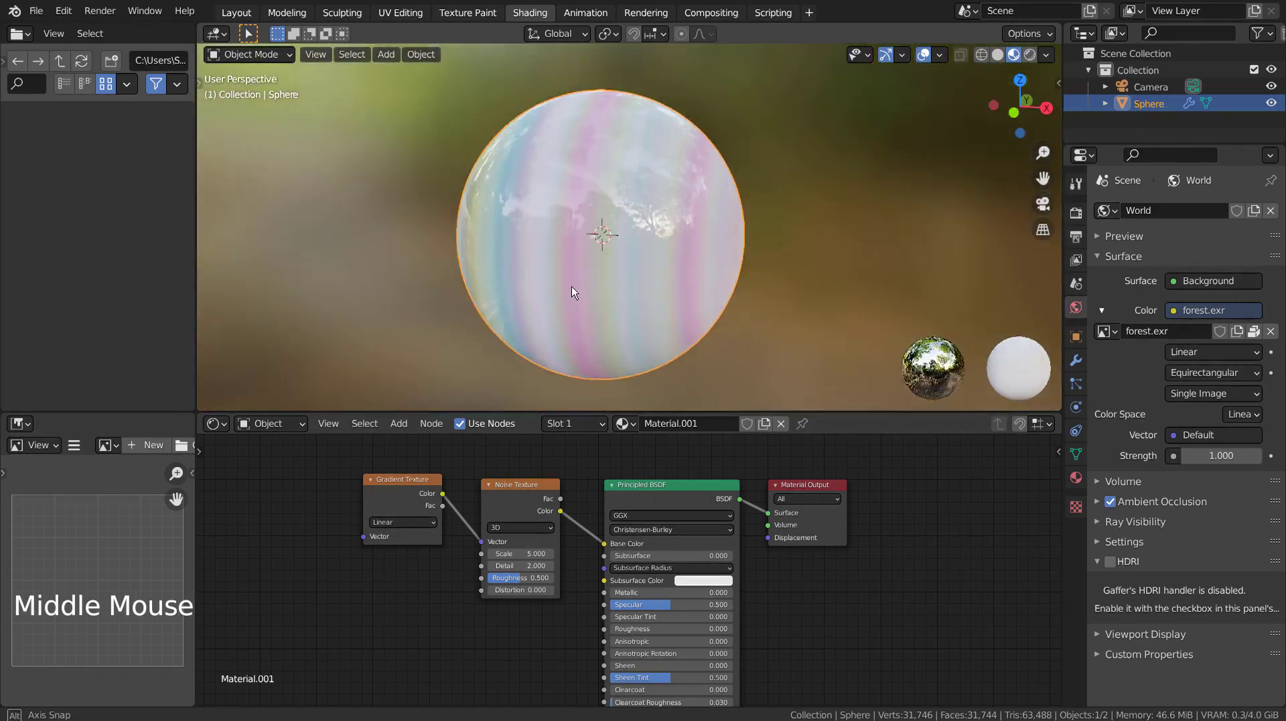
# Change the Gradient Texture type to Spherical
pyautogui.moveTo(413, 280); pyautogui.dragTo(496, 295, button='middle')
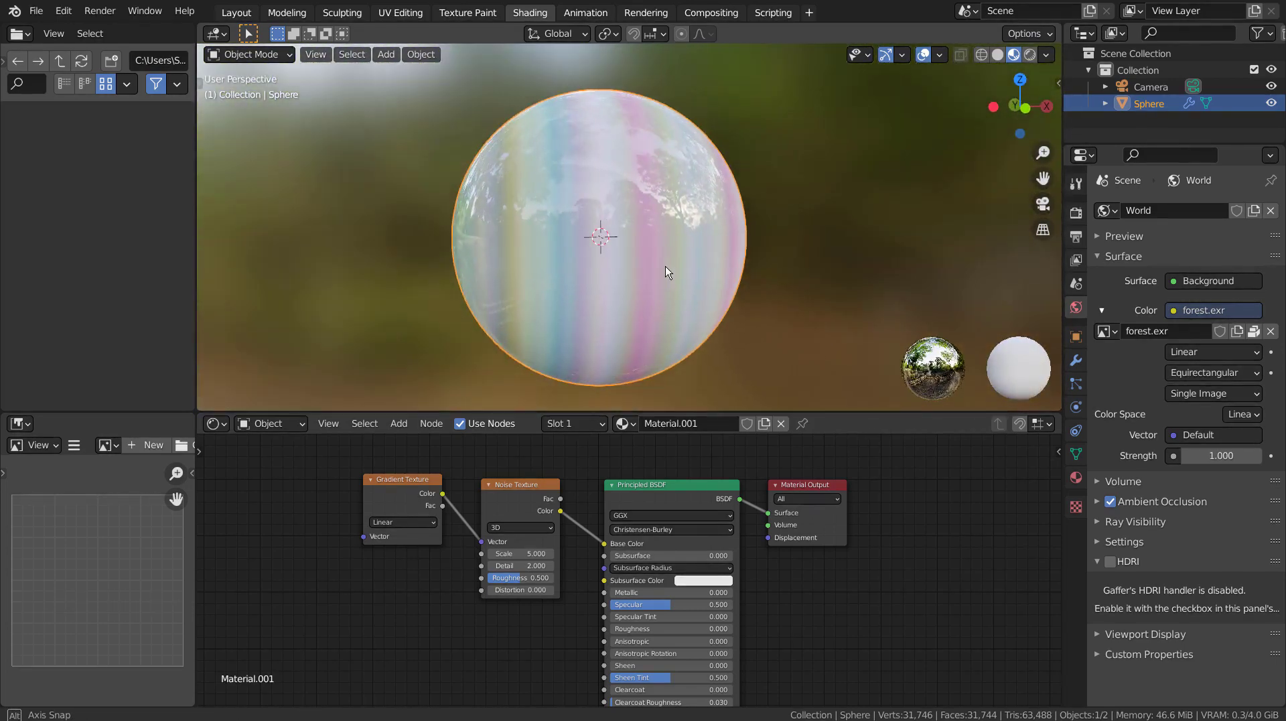
pyautogui.click(432, 523)
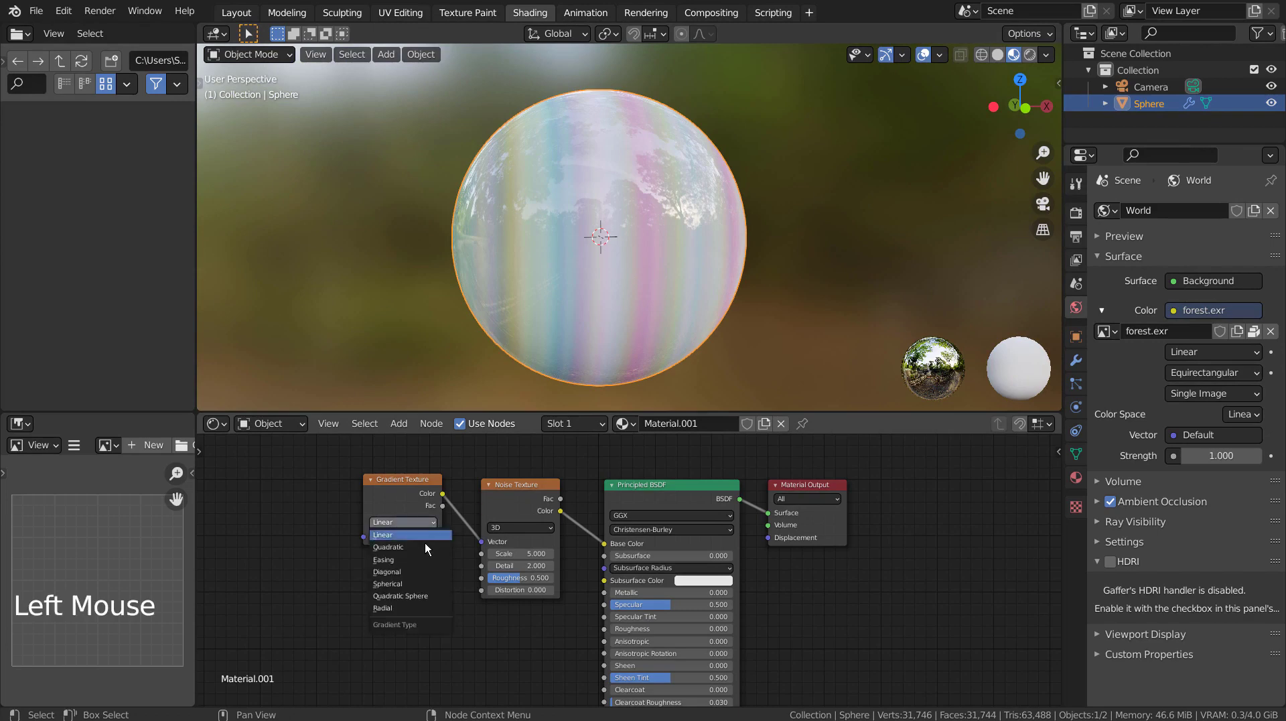
pyautogui.click(421, 582)
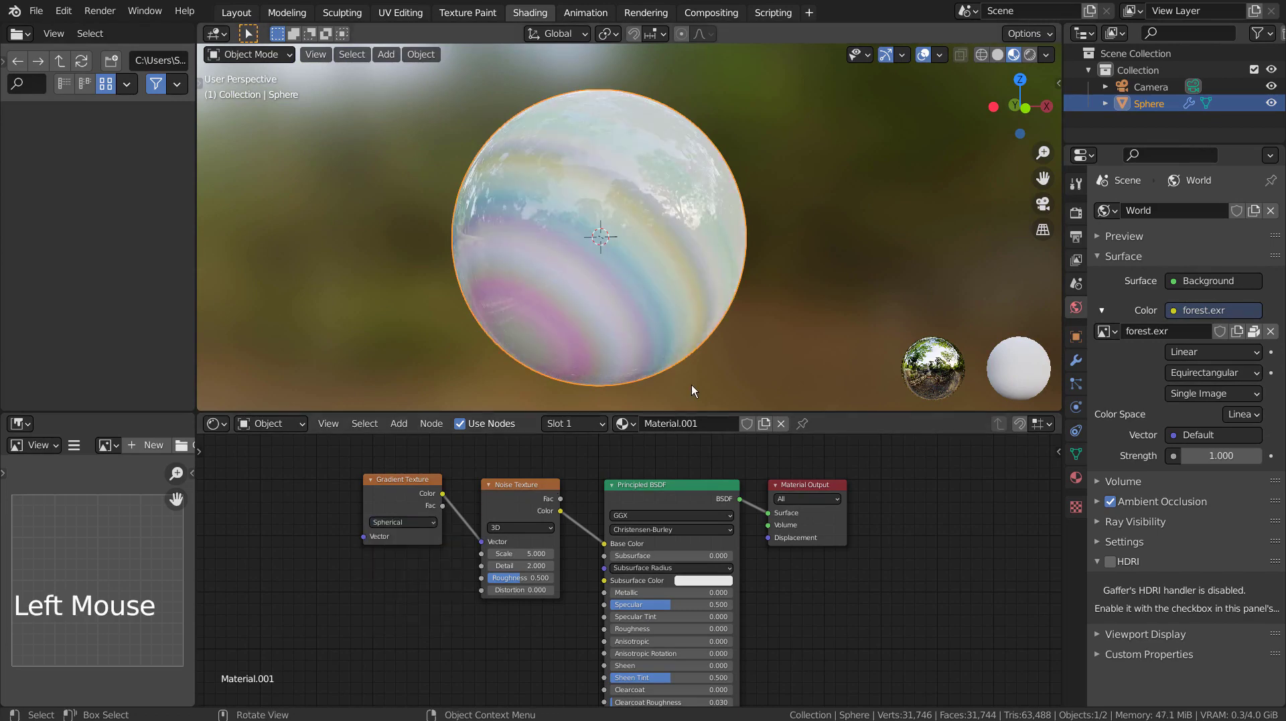
# Set the Noise Texture to Scale 12.4, Detail 1.000 and Roughness 0.887
pyautogui.moveTo(726, 355)
pyautogui.mouseDown(button='middle')
pyautogui.moveTo(730, 237)
pyautogui.moveTo(766, 266)
pyautogui.moveTo(636, 232)
pyautogui.mouseUp(button='middle')
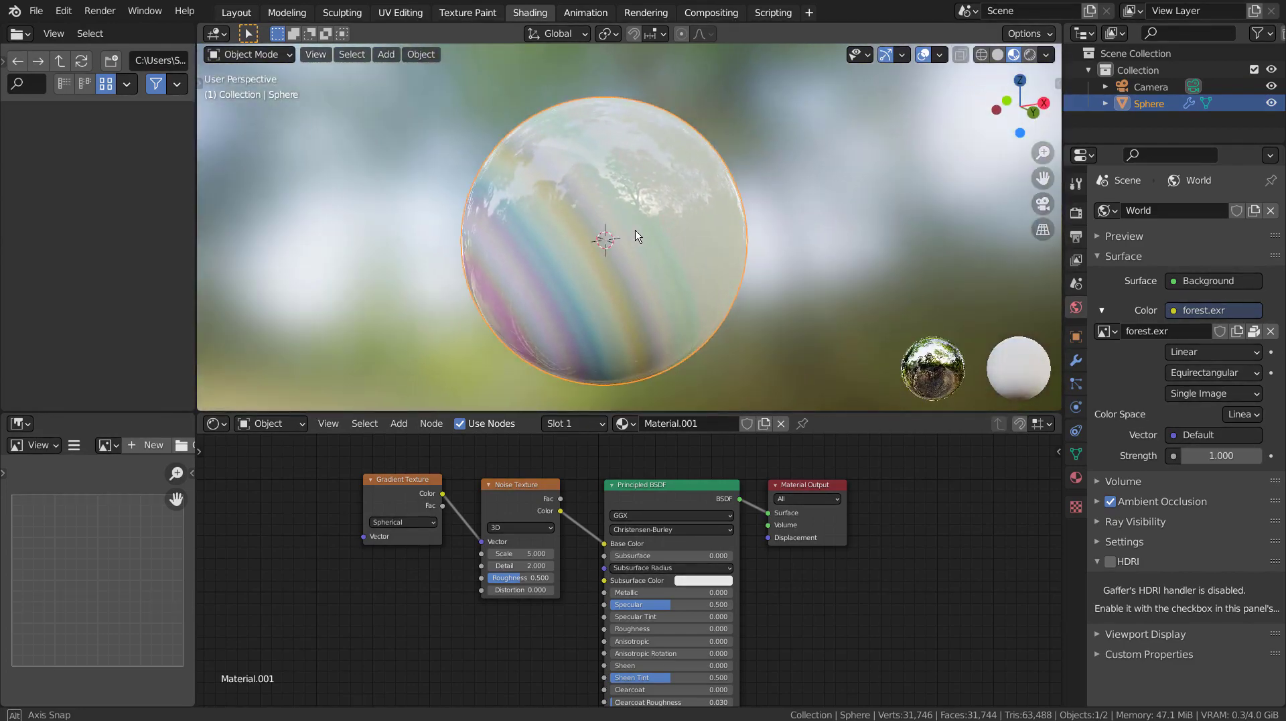
pyautogui.scroll(2, 638, 289)
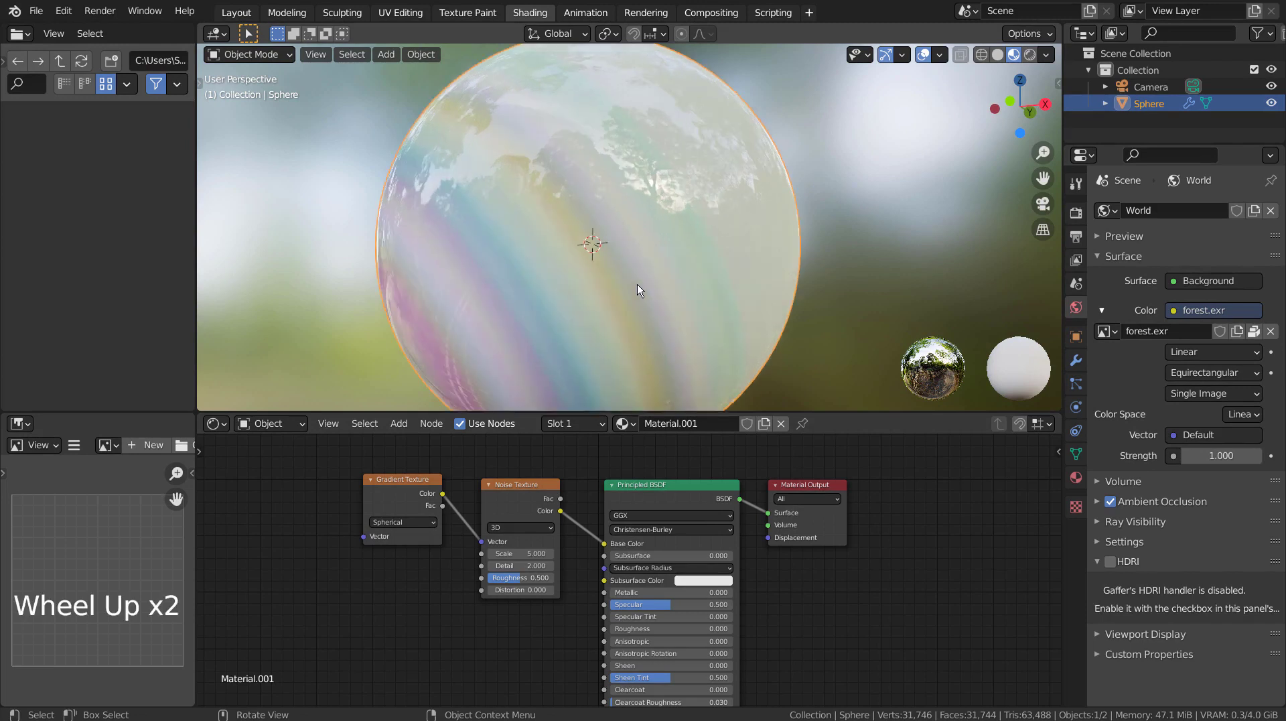
pyautogui.moveTo(509, 553); pyautogui.dragTo(536, 554)
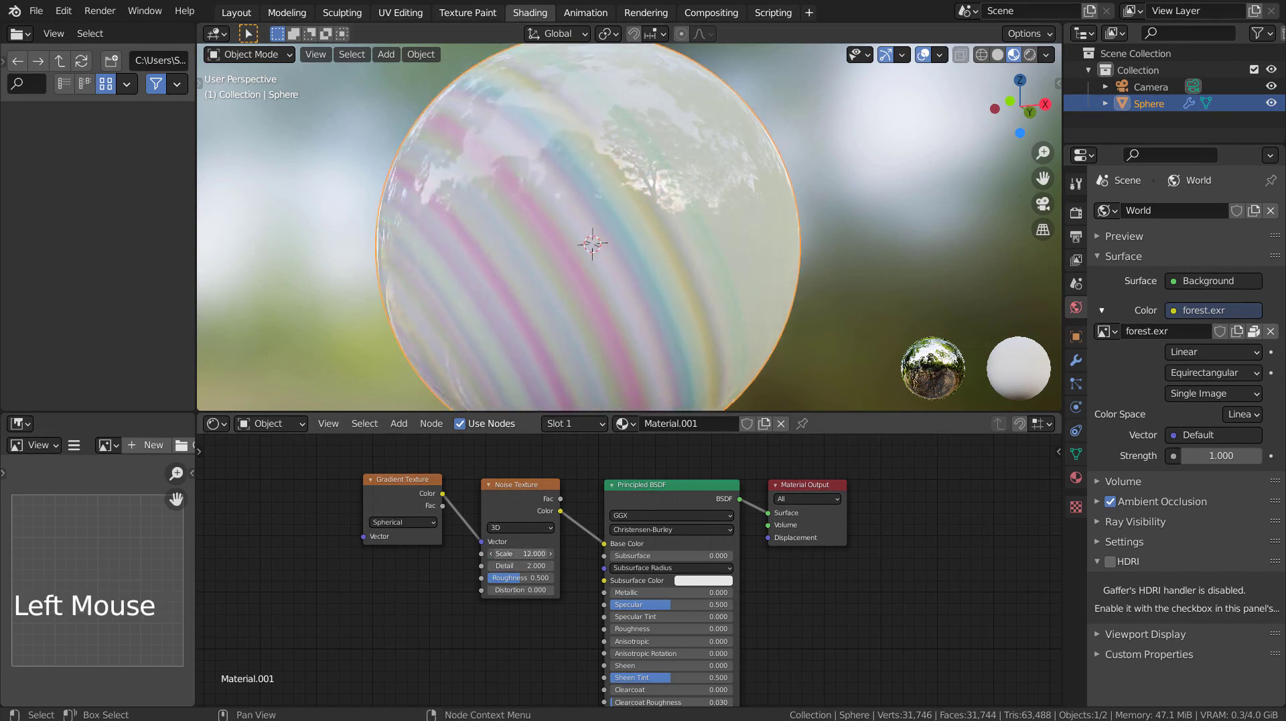
pyautogui.moveTo(536, 553); pyautogui.dragTo(534, 554)
pyautogui.moveTo(576, 375)
pyautogui.mouseDown(button='middle')
pyautogui.moveTo(618, 299)
pyautogui.moveTo(677, 353)
pyautogui.moveTo(797, 377)
pyautogui.moveTo(524, 385)
pyautogui.mouseUp(button='middle')
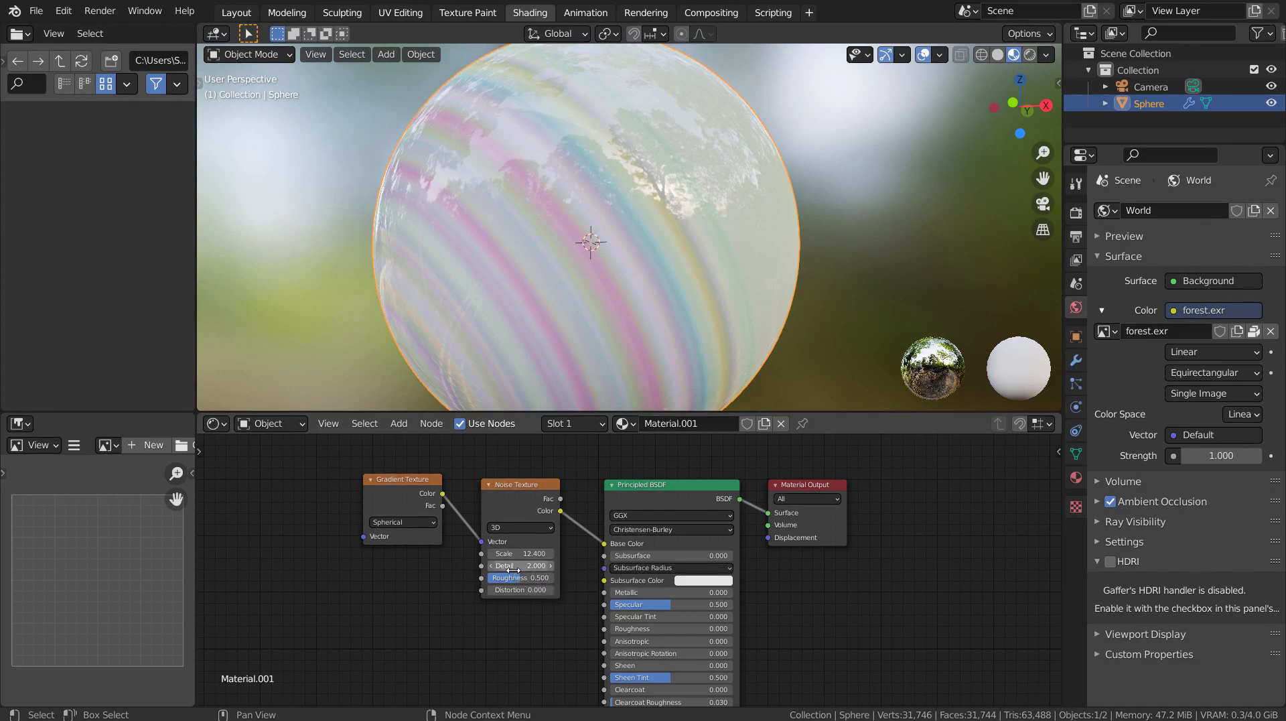
pyautogui.moveTo(521, 565)
pyautogui.mouseDown()
pyautogui.moveTo(576, 566)
pyautogui.moveTo(496, 566)
pyautogui.mouseUp()
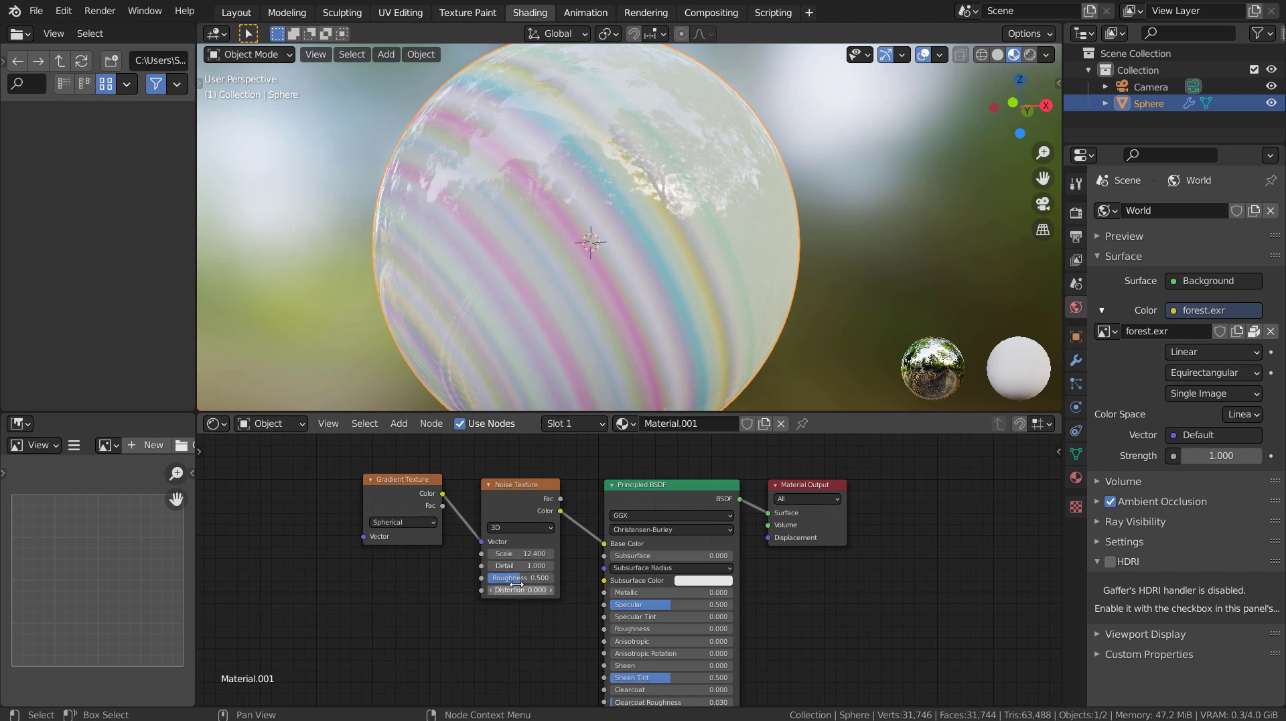
pyautogui.moveTo(522, 577)
pyautogui.mouseDown()
pyautogui.moveTo(503, 577)
pyautogui.moveTo(536, 577)
pyautogui.moveTo(496, 577)
pyautogui.moveTo(543, 578)
pyautogui.mouseUp()
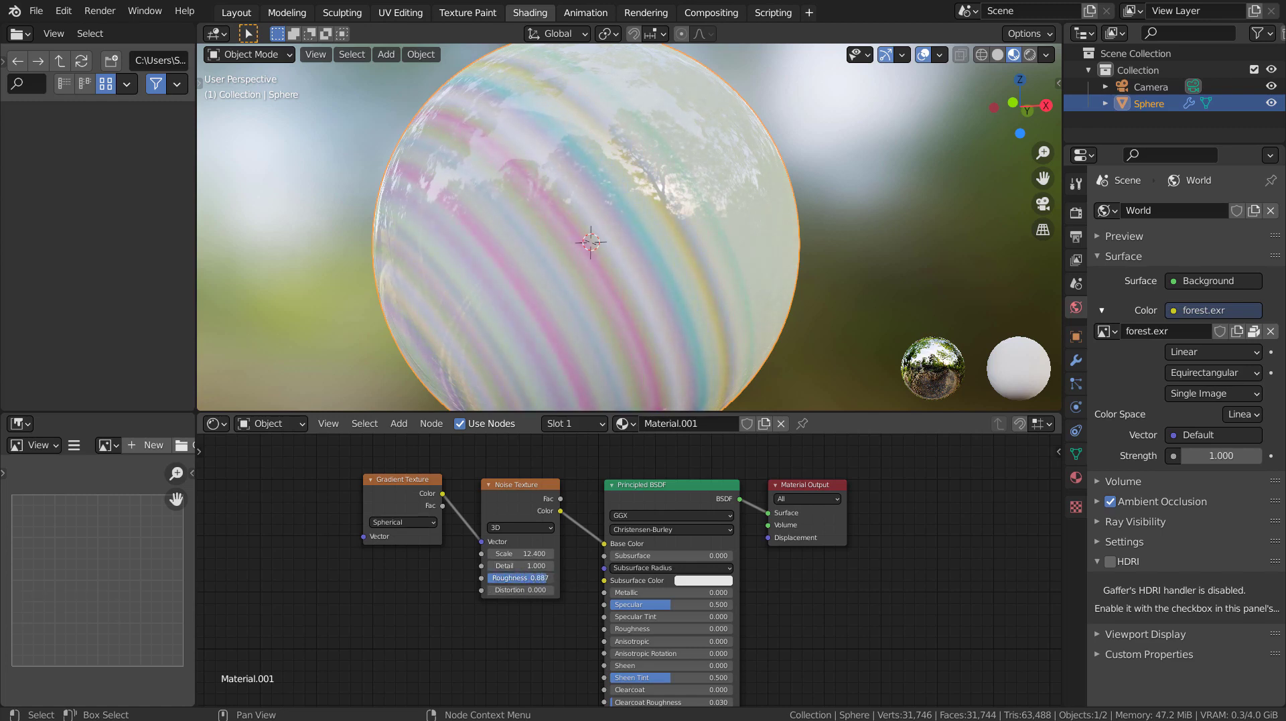
# Add Texture Coordinate and Mapping nodes to the Gradient Texture, with UV feeding Mapping Vector
pyautogui.click(390, 493)
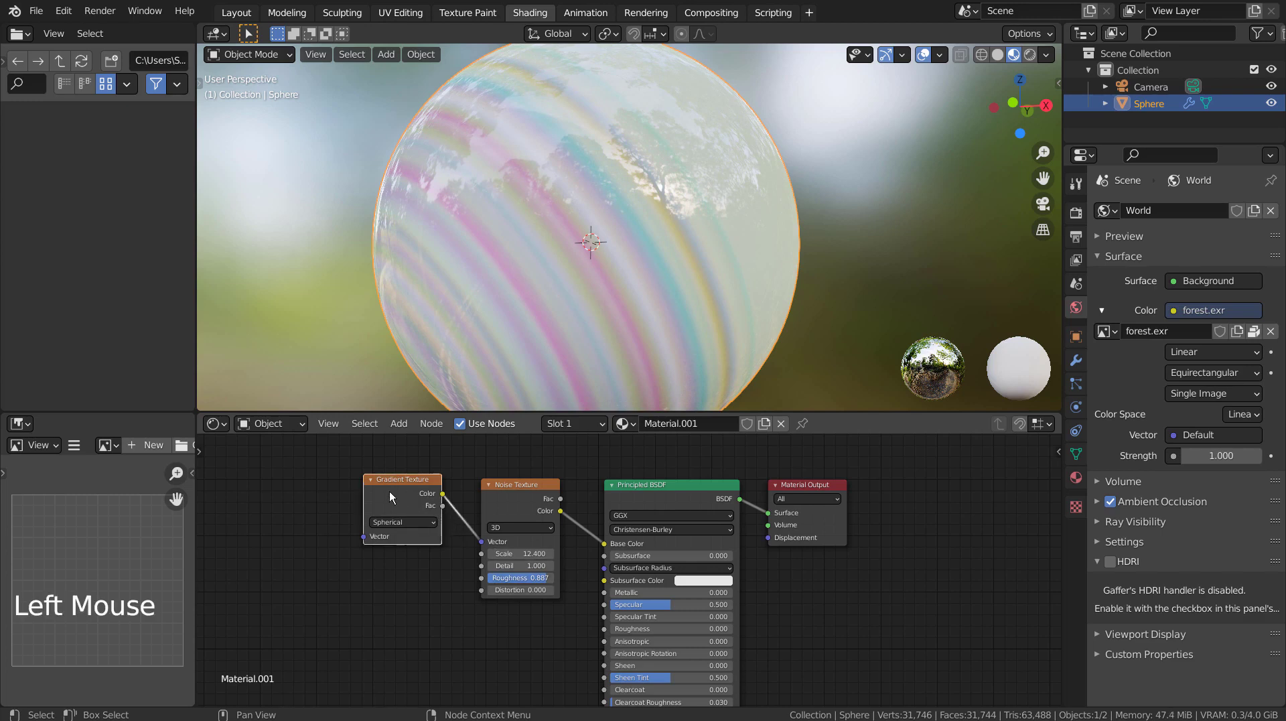
pyautogui.hotkey('ctrl', 't')
pyautogui.keyDown('shift'); pyautogui.moveTo(444, 512); pyautogui.dragTo(767, 532, button='middle'); pyautogui.keyUp('shift')
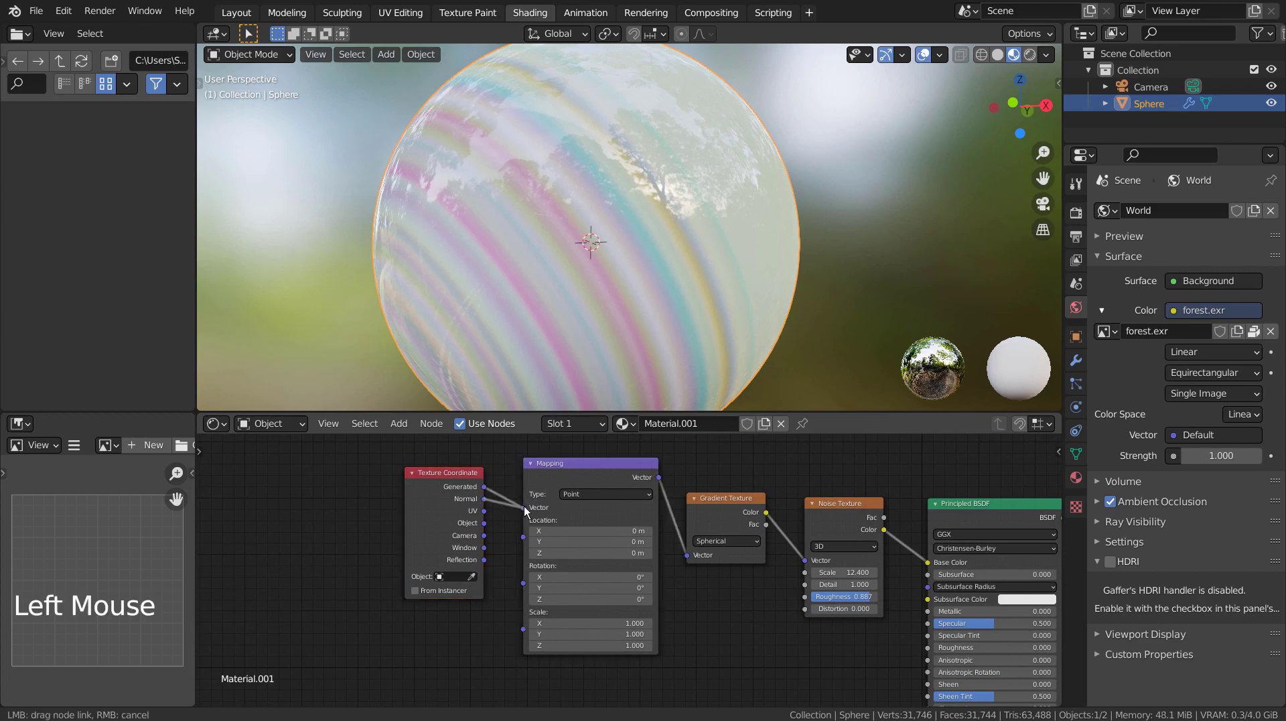
pyautogui.moveTo(484, 499); pyautogui.dragTo(524, 507)
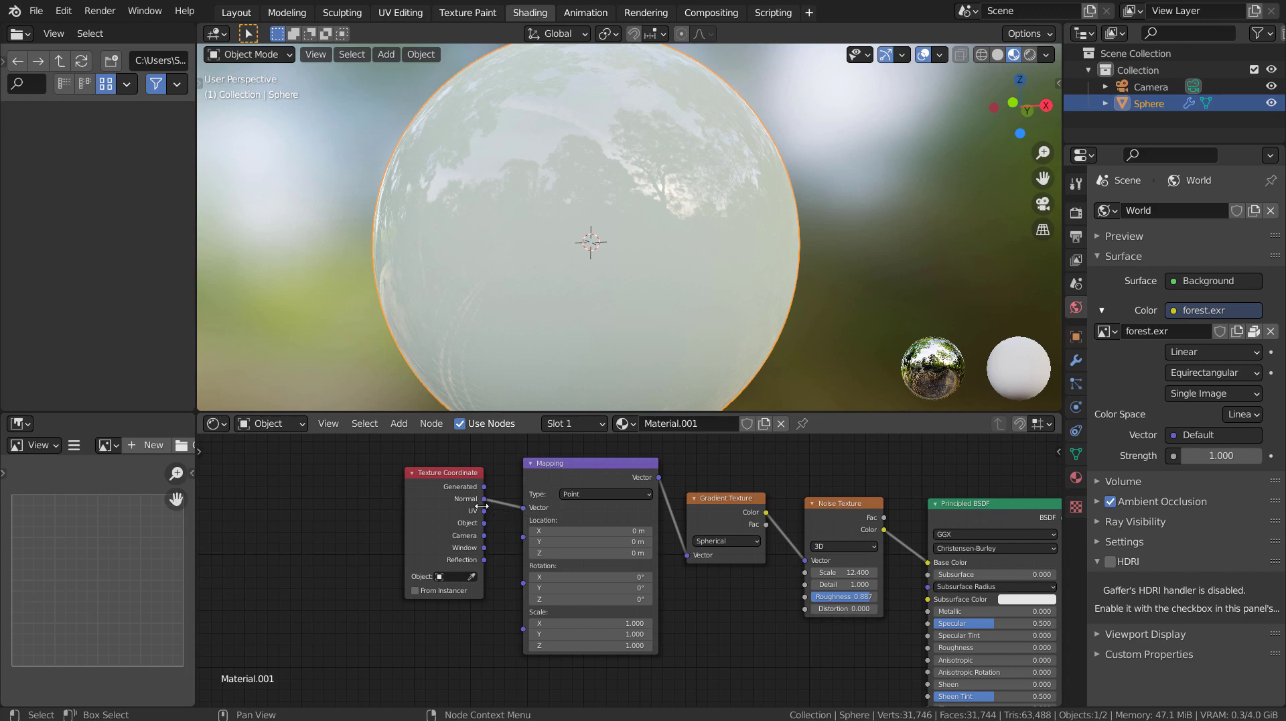
pyautogui.moveTo(483, 510); pyautogui.dragTo(524, 508)
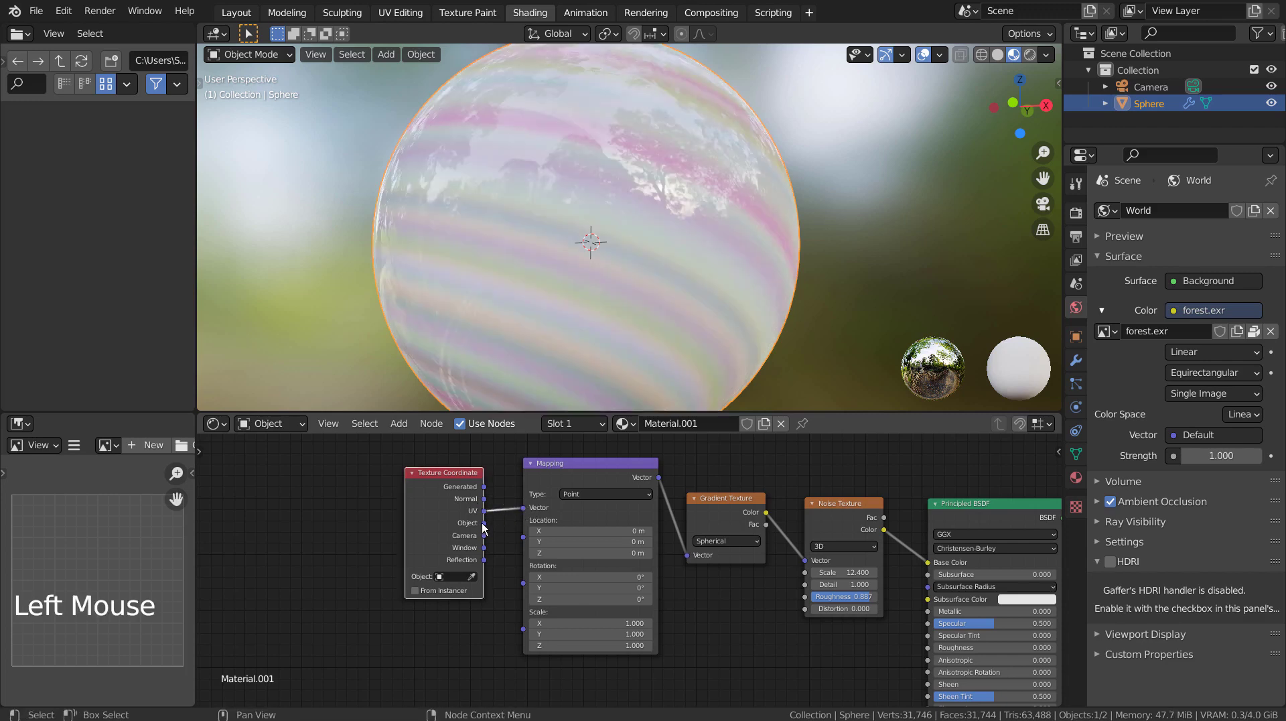
pyautogui.moveTo(541, 340)
pyautogui.mouseDown(button='middle')
pyautogui.moveTo(677, 308)
pyautogui.moveTo(483, 351)
pyautogui.mouseUp(button='middle')
# Link the Texture Coordinate Window output to the Mapping Vector input
pyautogui.scroll(-5, 547, 344)
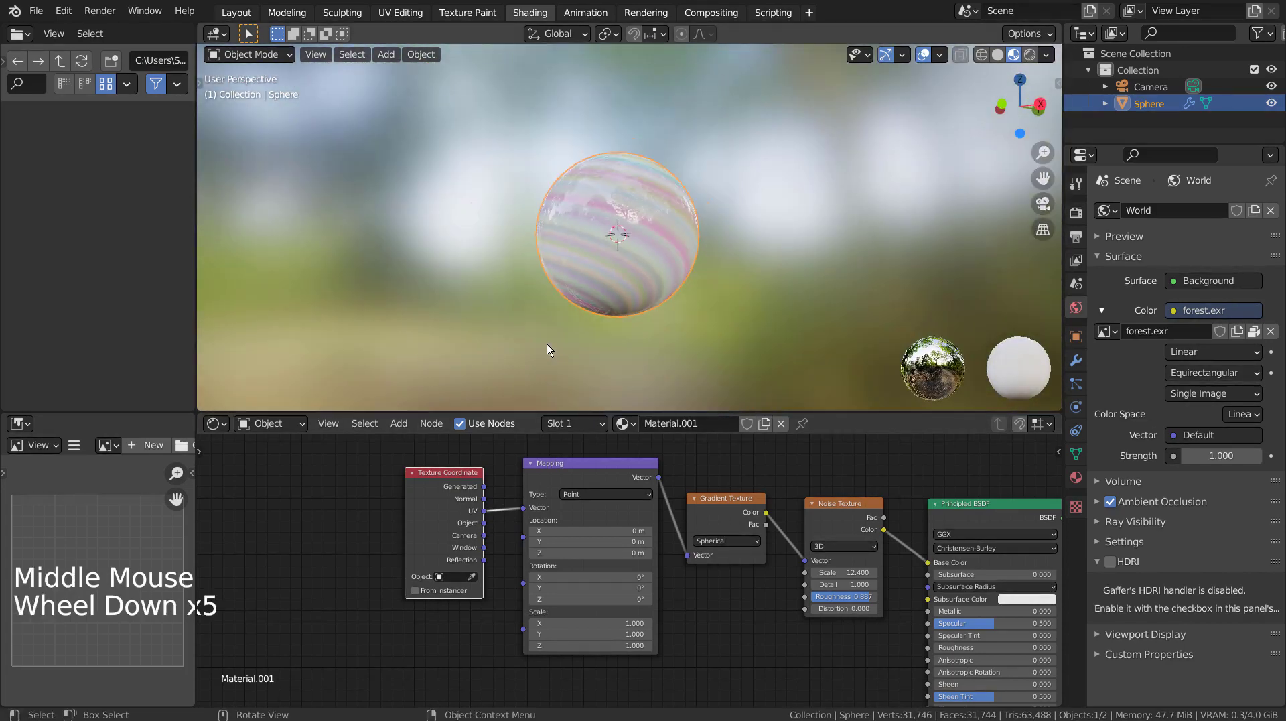
pyautogui.moveTo(648, 311)
pyautogui.mouseDown(button='middle')
pyautogui.moveTo(409, 326)
pyautogui.moveTo(594, 311)
pyautogui.moveTo(557, 307)
pyautogui.mouseUp(button='middle')
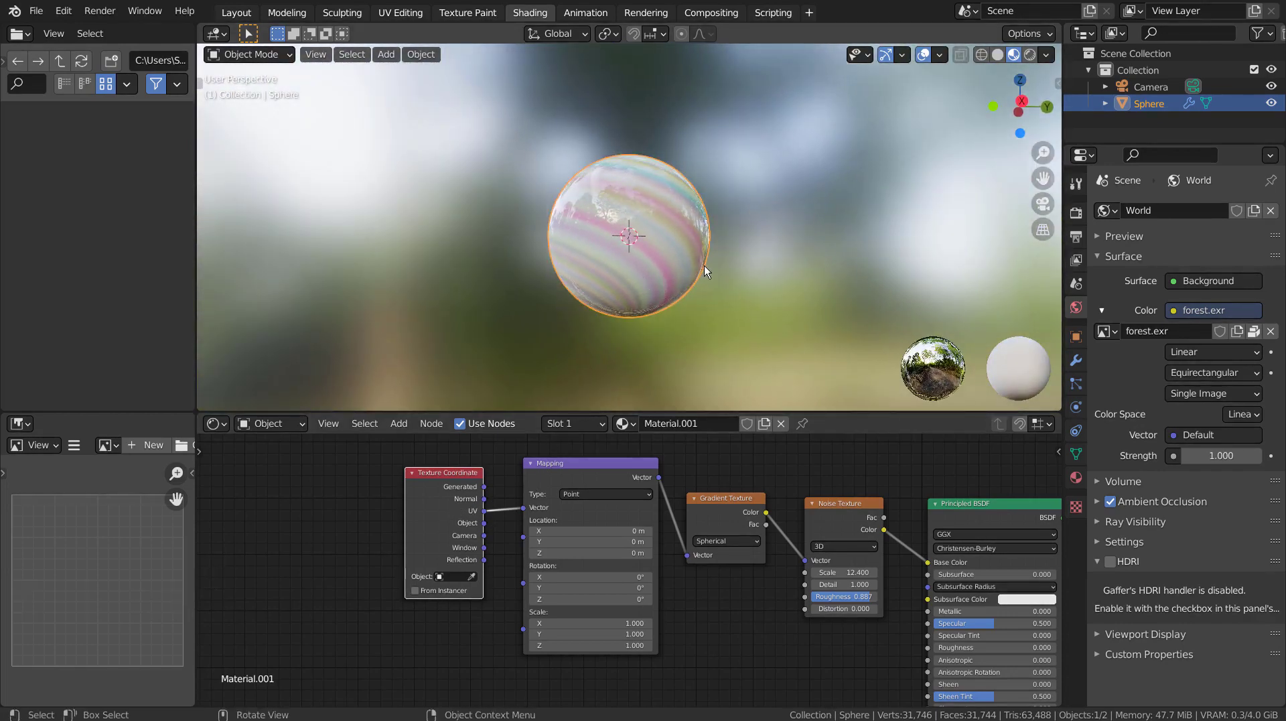
pyautogui.moveTo(705, 265); pyautogui.dragTo(299, 272, button='middle')
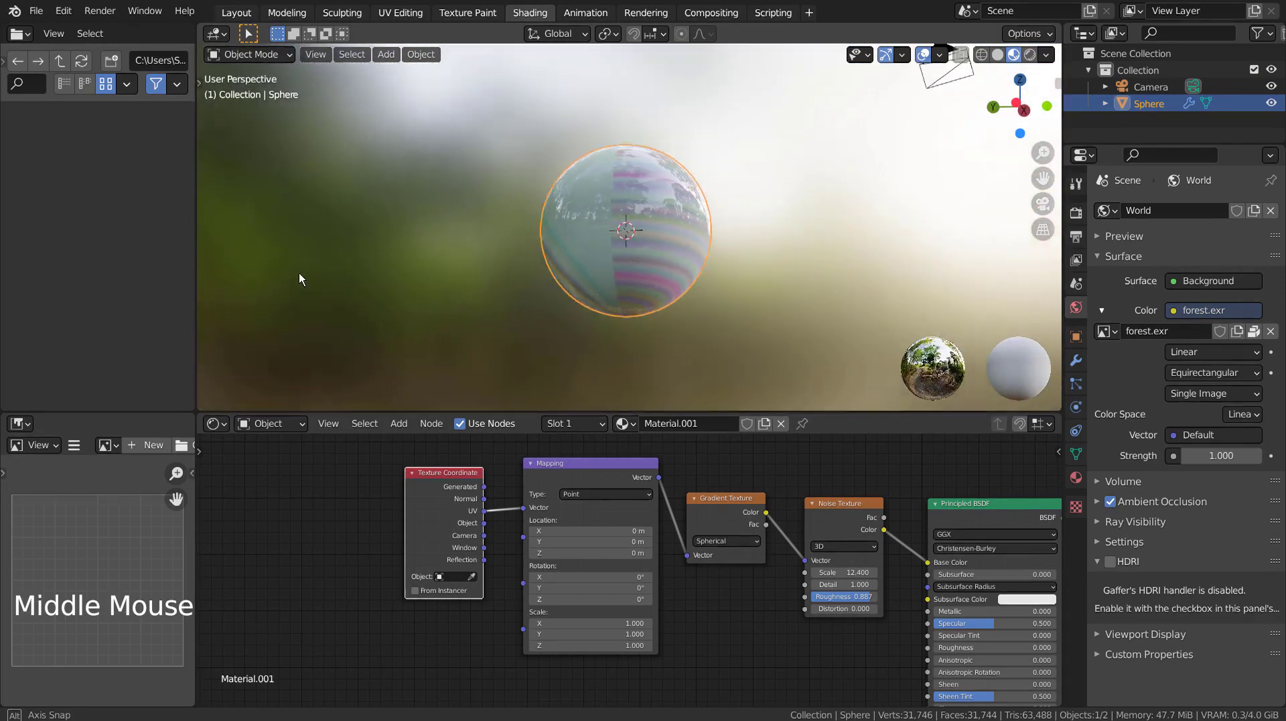
pyautogui.scroll(4, 613, 187)
pyautogui.moveTo(613, 192)
pyautogui.mouseDown(button='middle')
pyautogui.moveTo(674, 203)
pyautogui.moveTo(652, 302)
pyautogui.moveTo(658, 391)
pyautogui.moveTo(755, 298)
pyautogui.moveTo(790, 238)
pyautogui.moveTo(768, 213)
pyautogui.moveTo(574, 224)
pyautogui.moveTo(439, 218)
pyautogui.moveTo(351, 196)
pyautogui.moveTo(594, 278)
pyautogui.moveTo(574, 252)
pyautogui.mouseUp(button='middle')
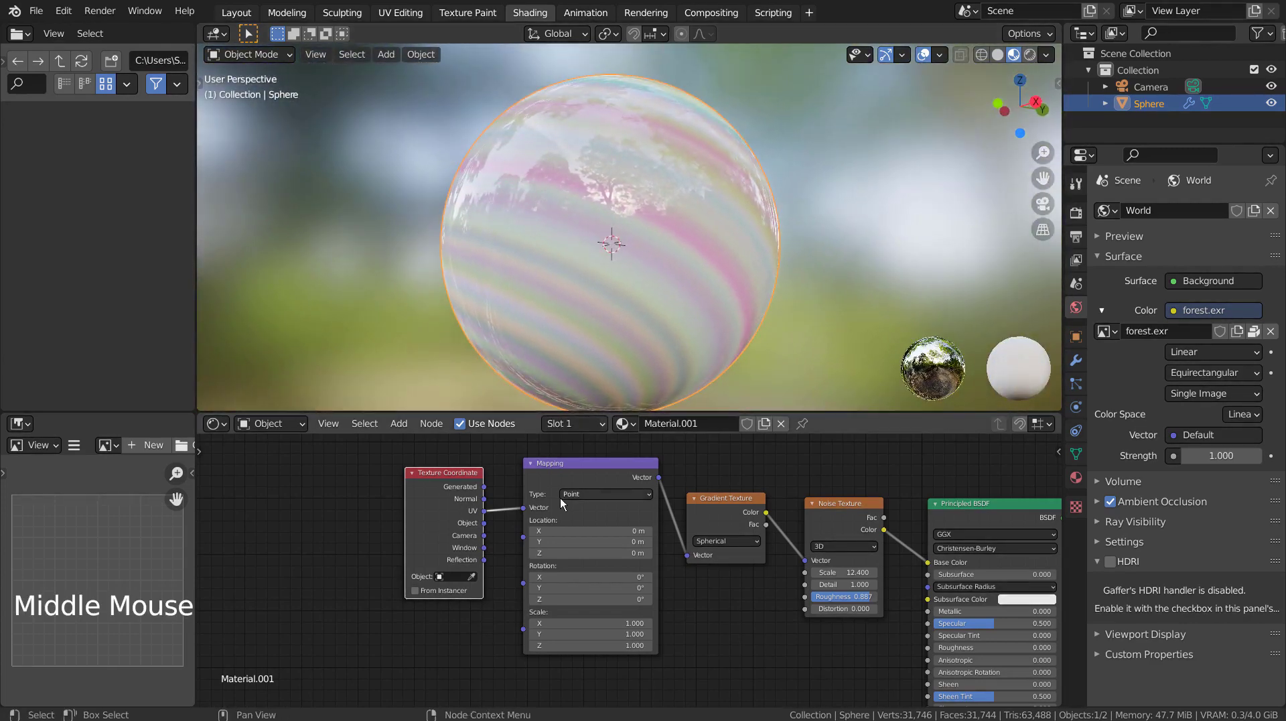
pyautogui.moveTo(484, 548); pyautogui.dragTo(524, 507)
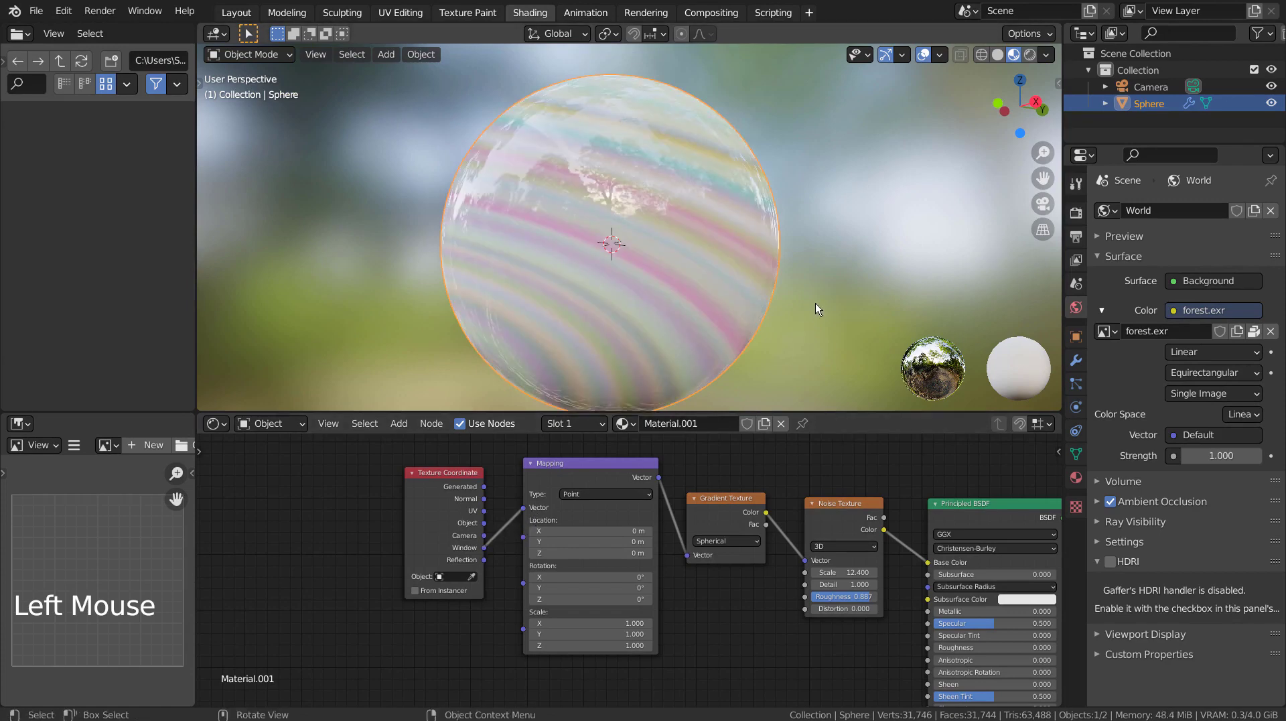
# Orbit and zoom the viewport to inspect the bubble's new band pattern
pyautogui.scroll(-3, 815, 303)
pyautogui.moveTo(815, 303)
pyautogui.mouseDown(button='middle')
pyautogui.moveTo(829, 302)
pyautogui.moveTo(595, 291)
pyautogui.moveTo(235, 335)
pyautogui.moveTo(835, 360)
pyautogui.moveTo(388, 315)
pyautogui.moveTo(673, 291)
pyautogui.moveTo(847, 303)
pyautogui.moveTo(790, 327)
pyautogui.moveTo(812, 311)
pyautogui.moveTo(808, 326)
pyautogui.mouseUp(button='middle')
pyautogui.scroll(3, 808, 322)
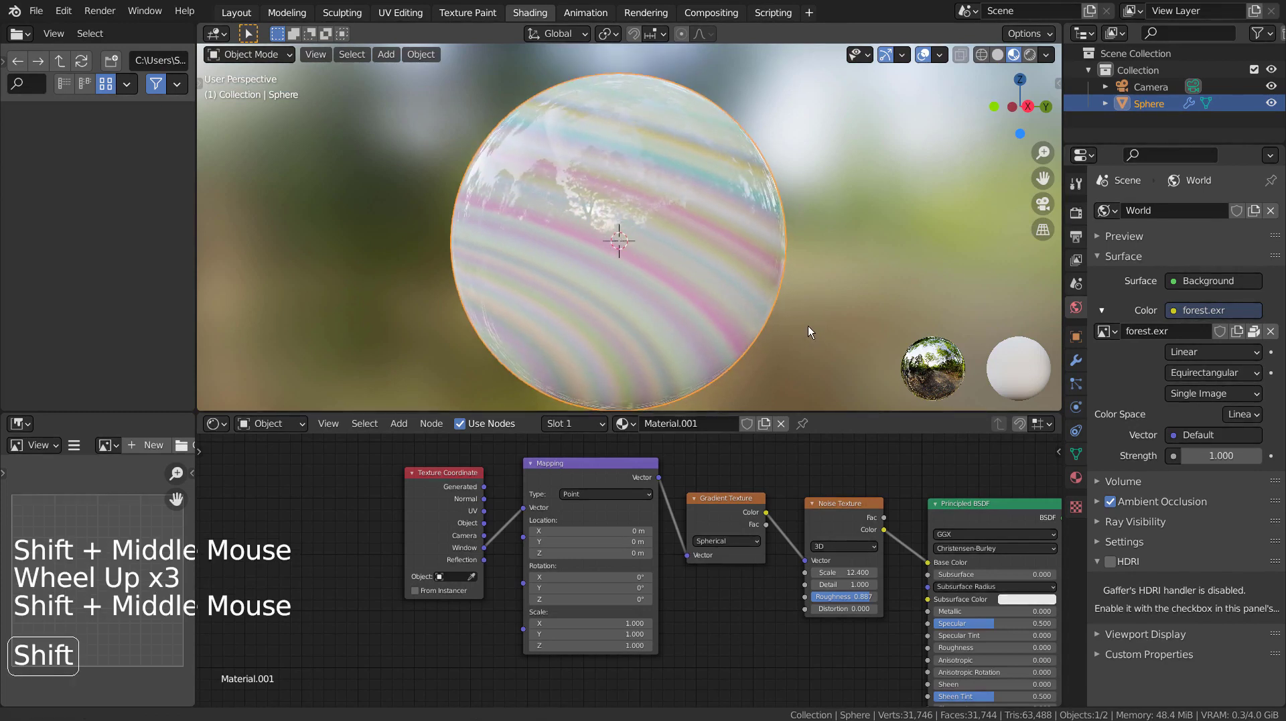
pyautogui.scroll(-3, 810, 324)
pyautogui.scroll(-4, 809, 325)
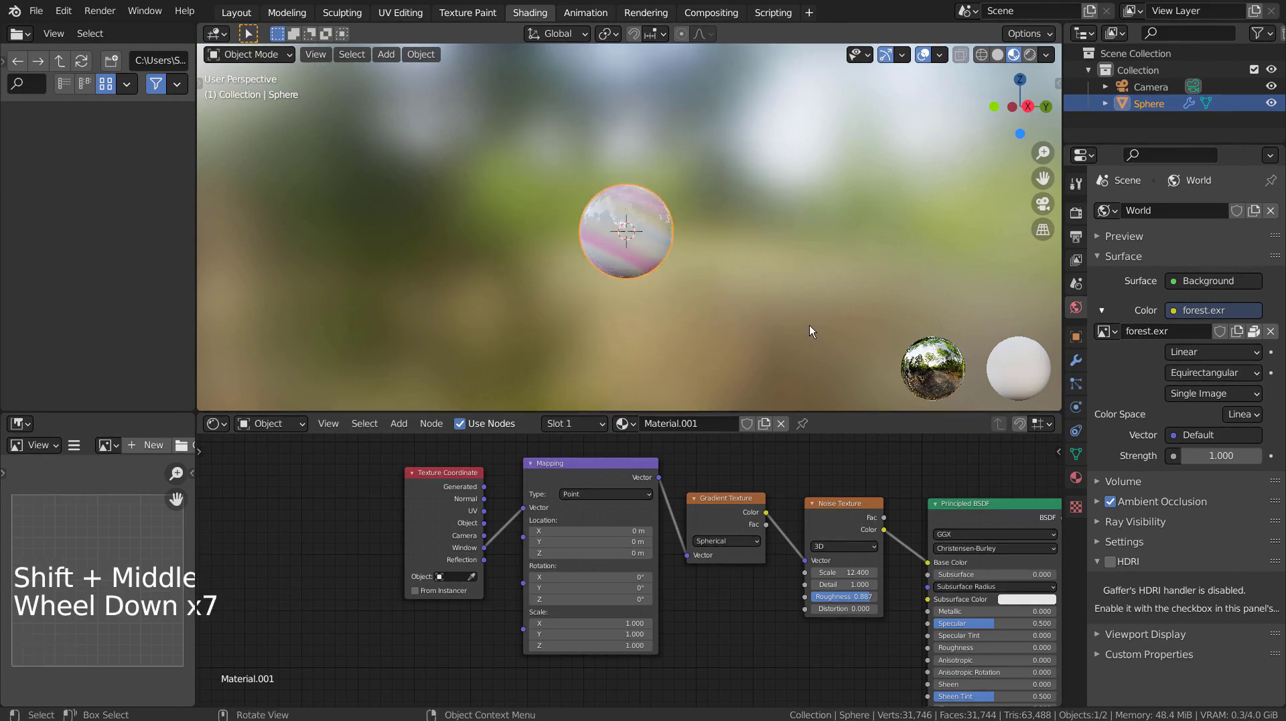
pyautogui.scroll(-5, 809, 325)
pyautogui.scroll(-2, 809, 325)
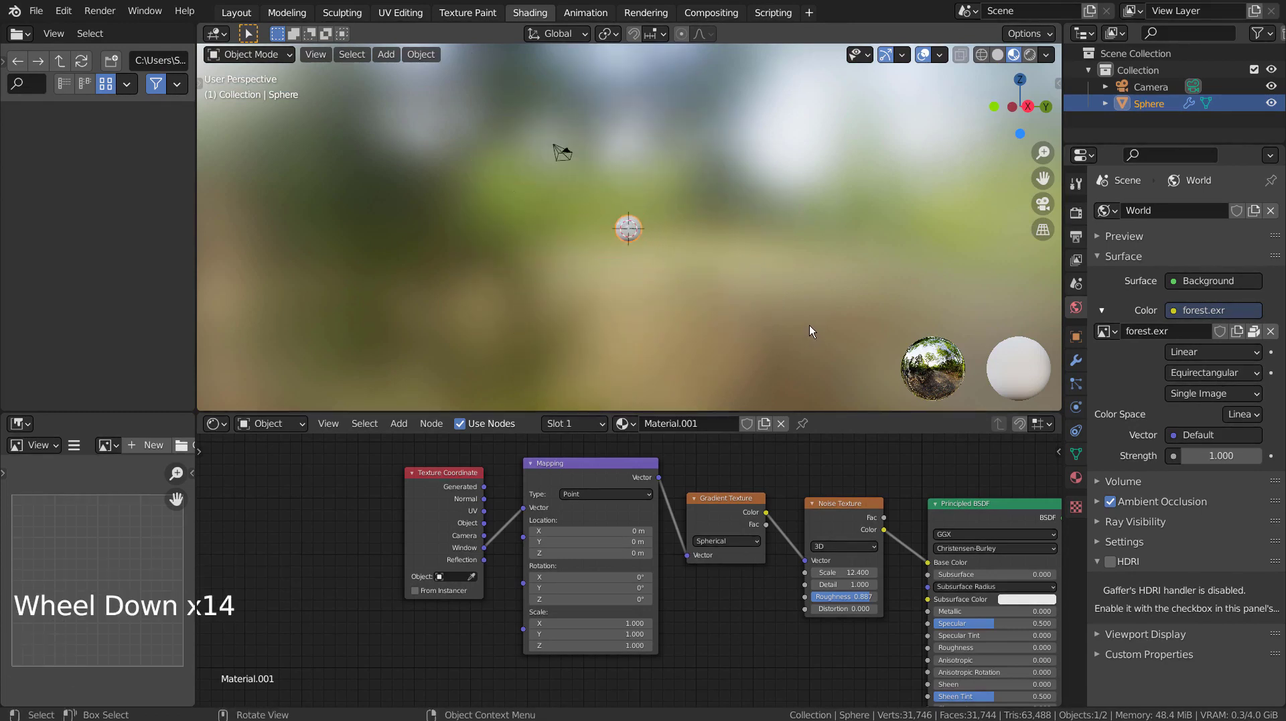
# Turn off the 3D Cursor in Viewport Overlays and reselect the sphere
pyautogui.click(939, 56)
pyautogui.click(948, 171)
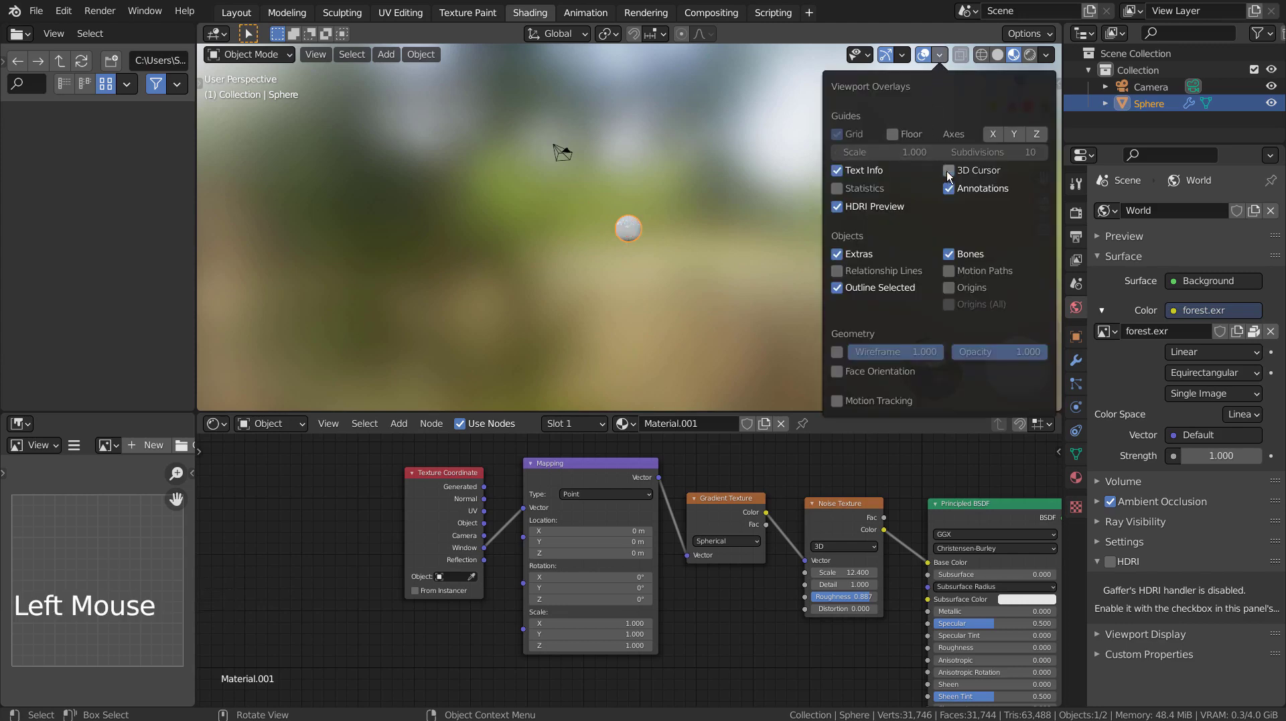
pyautogui.click(738, 276)
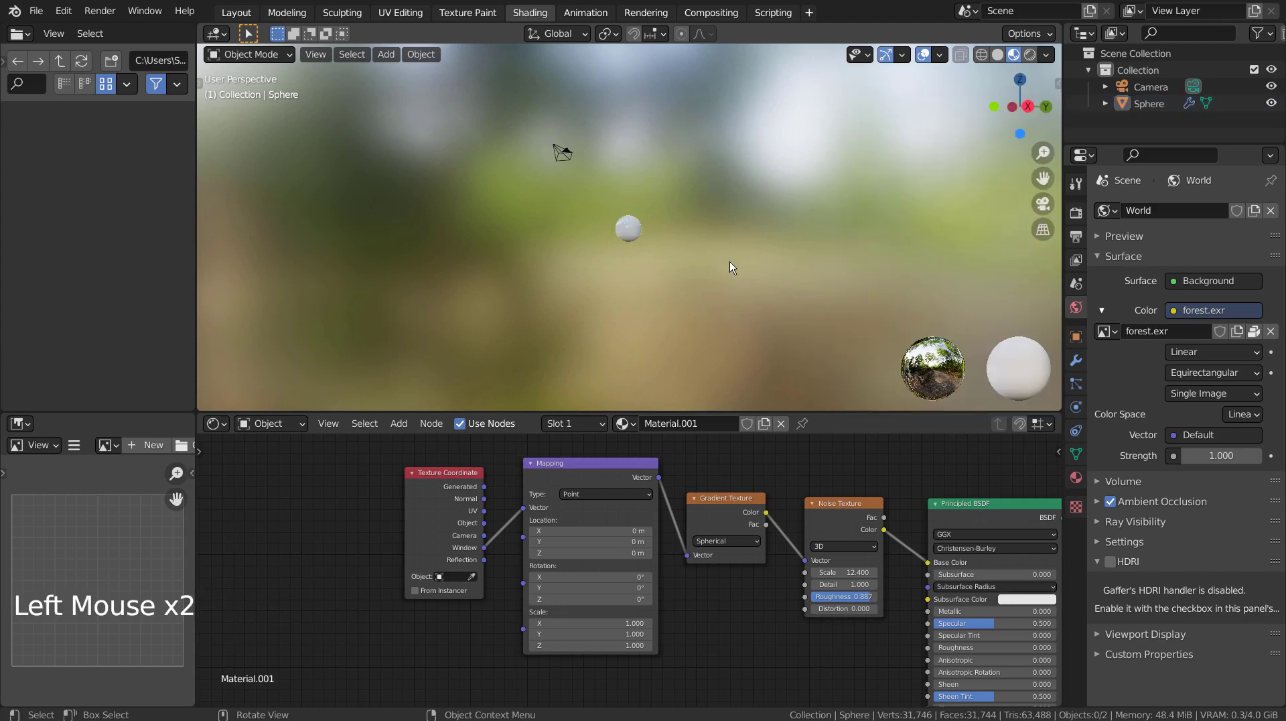
pyautogui.click(621, 229)
# Zoom the viewport on the bubble and pan the node tree to reveal Material Output
pyautogui.scroll(5, 798, 294)
pyautogui.scroll(5, 798, 295)
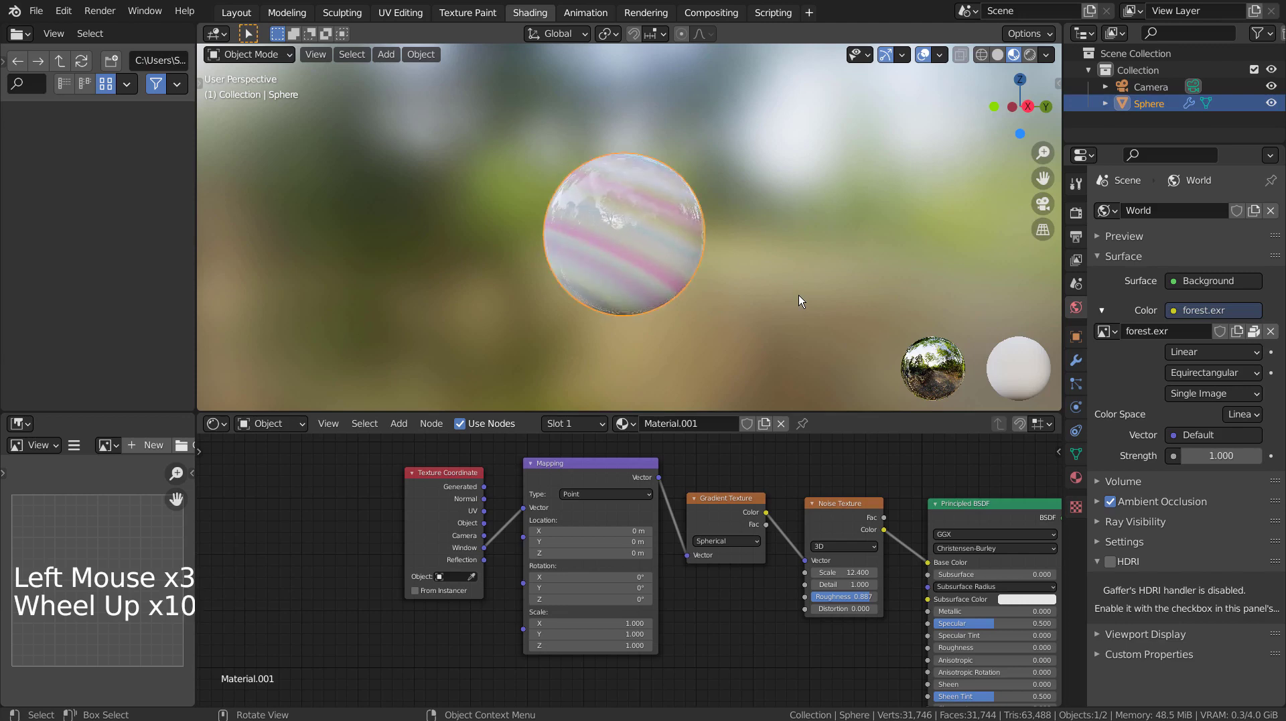
pyautogui.scroll(8, 798, 295)
pyautogui.scroll(4, 799, 295)
pyautogui.scroll(3, 798, 295)
pyautogui.scroll(8, 798, 295)
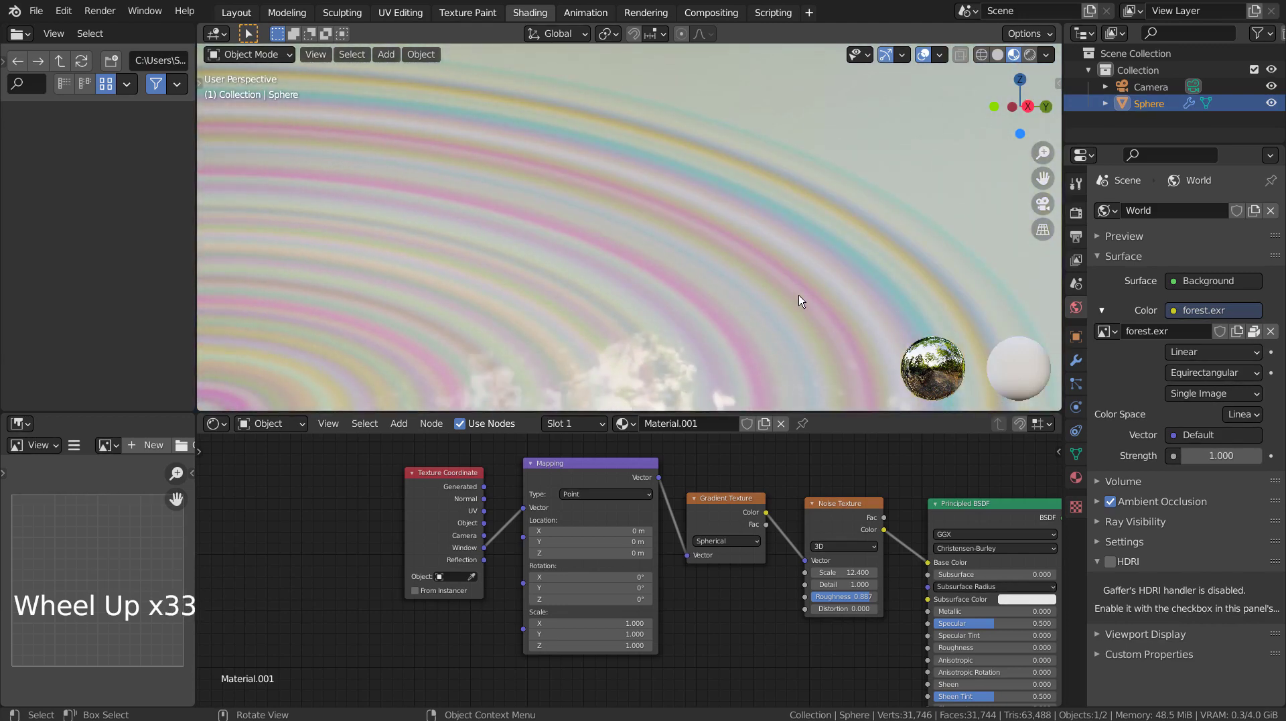
pyautogui.scroll(6, 798, 295)
pyautogui.scroll(9, 799, 300)
pyautogui.scroll(-7, 798, 295)
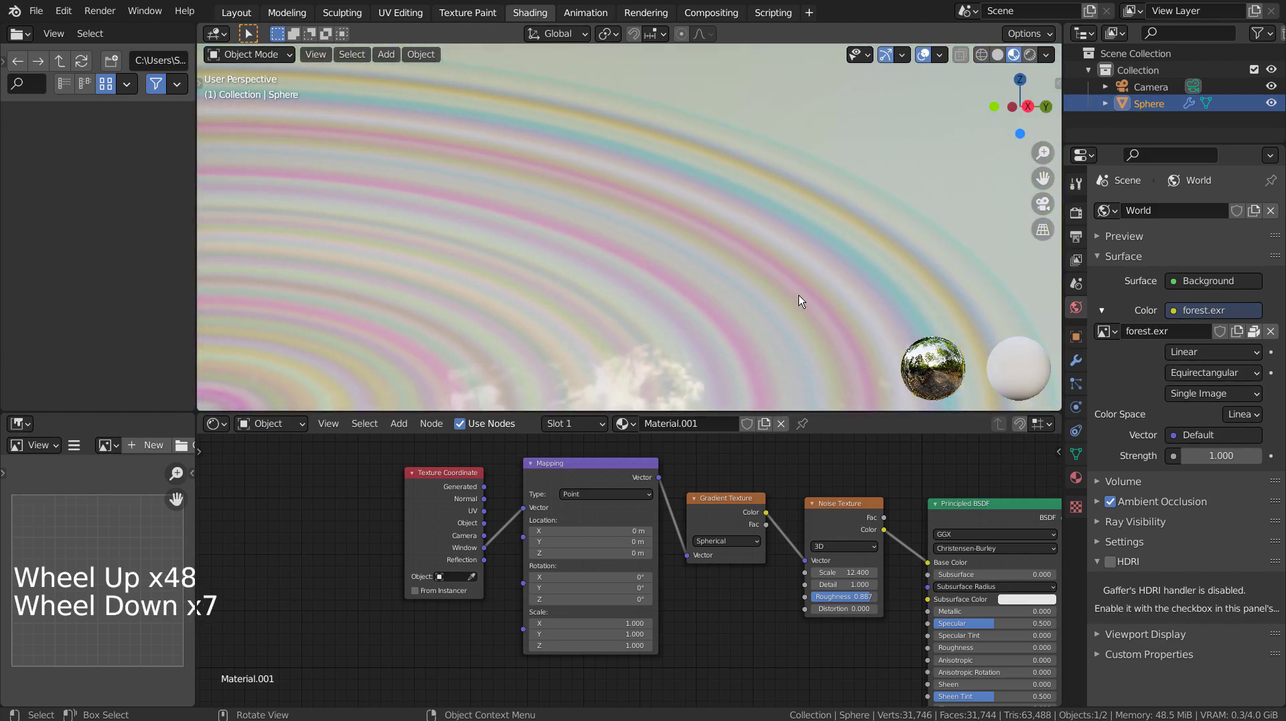
pyautogui.scroll(-7, 799, 295)
pyautogui.scroll(-9, 799, 295)
pyautogui.scroll(-9, 798, 295)
pyautogui.scroll(-3, 799, 294)
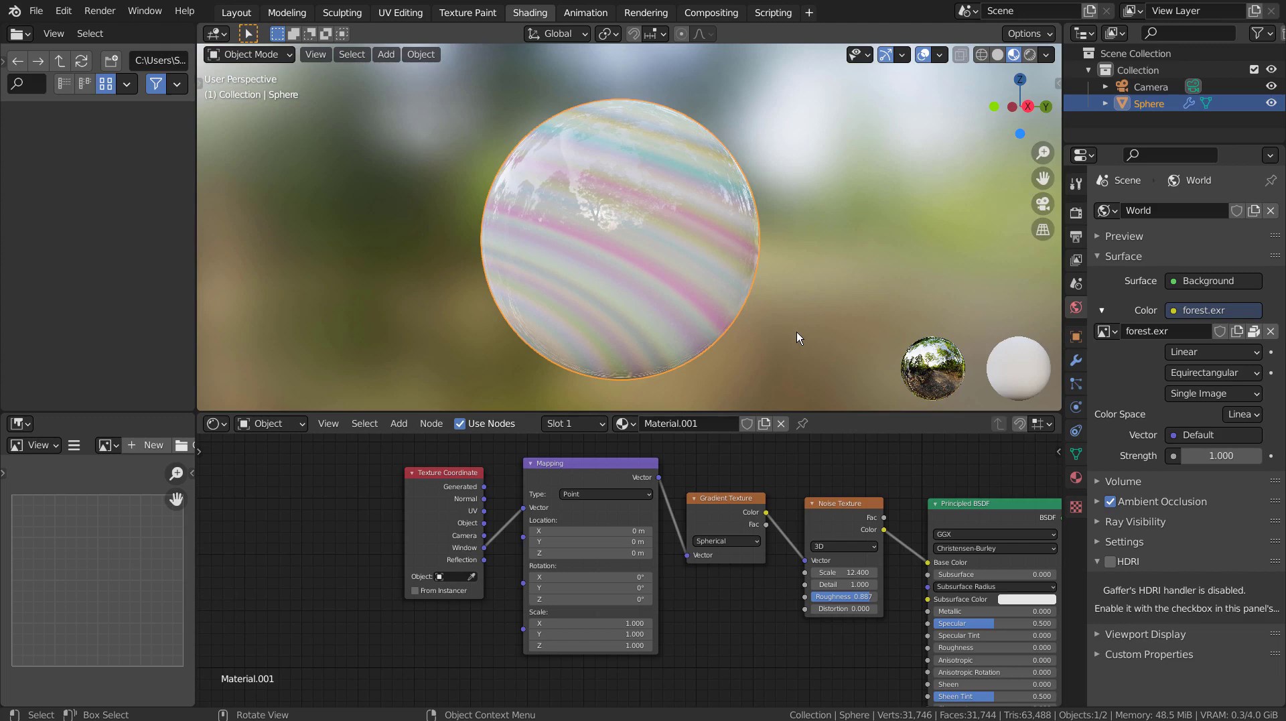
pyautogui.press('shift')
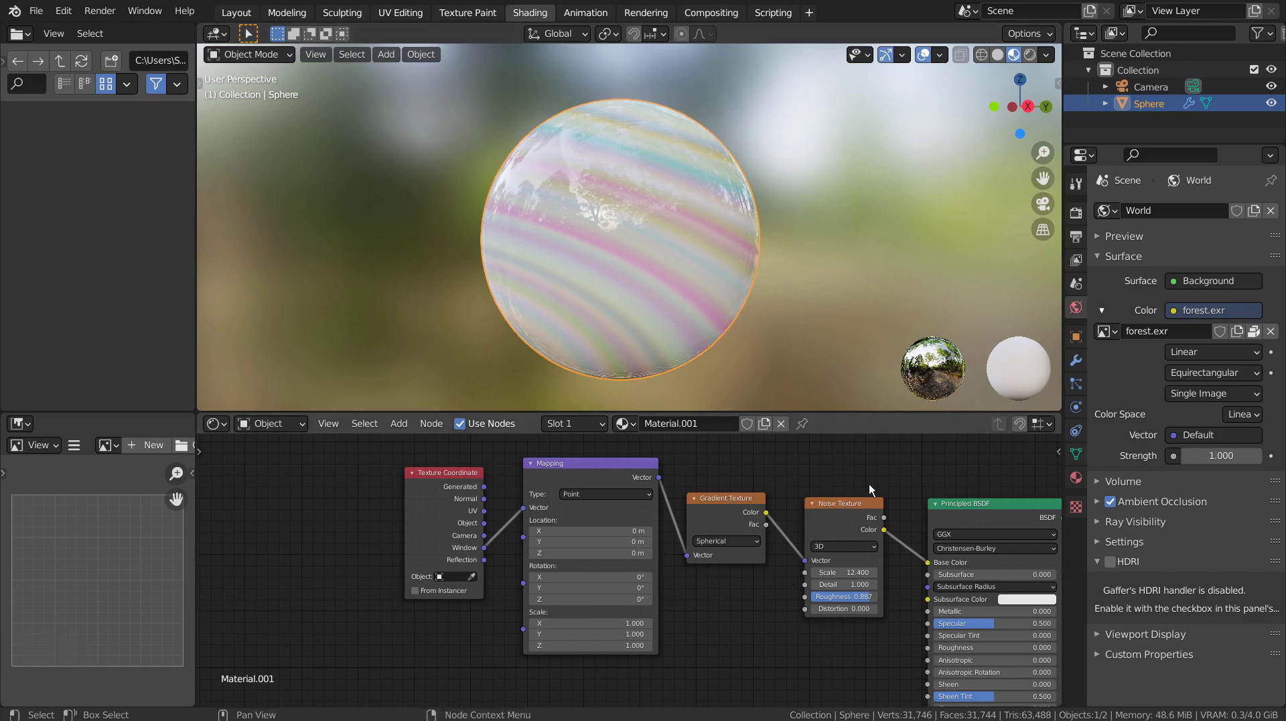
pyautogui.keyDown('shift'); pyautogui.moveTo(870, 481); pyautogui.dragTo(754, 473, button='middle'); pyautogui.keyUp('shift')
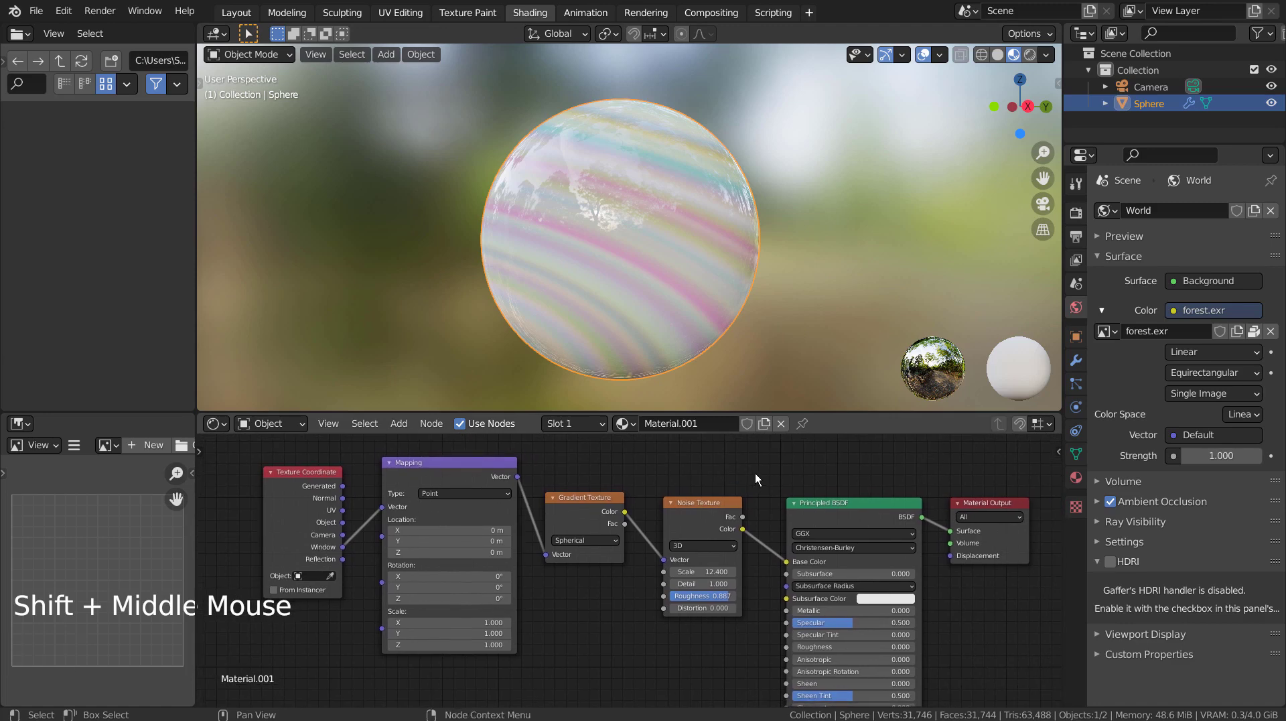
pyautogui.hotkey('ctrl', 'space')
pyautogui.scroll(-4, 795, 466)
pyautogui.scroll(-3, 795, 465)
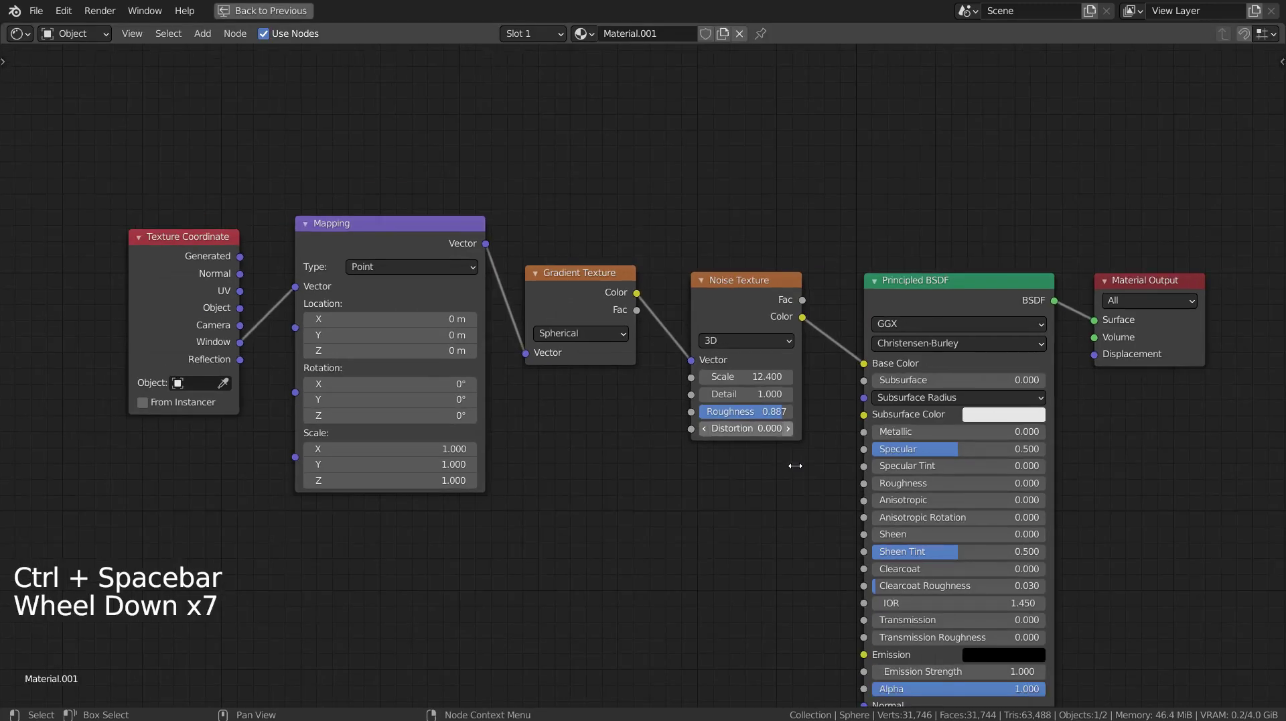
pyautogui.keyDown('shift'); pyautogui.moveTo(795, 466); pyautogui.dragTo(784, 389, button='middle'); pyautogui.keyUp('shift')
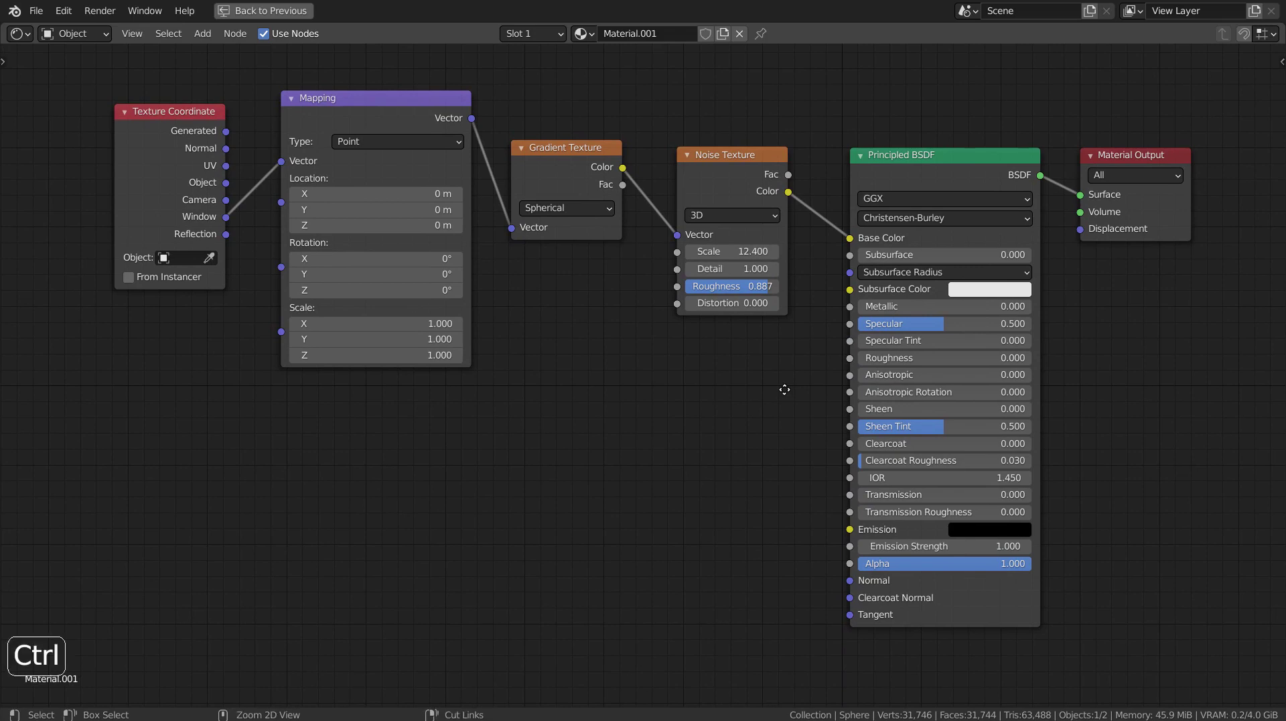
pyautogui.hotkey('ctrl', 'space')
# Try Linear and Diagonal gradient types, then set the Gradient Texture back to Spherical
pyautogui.scroll(7, 491, 496)
pyautogui.scroll(5, 491, 496)
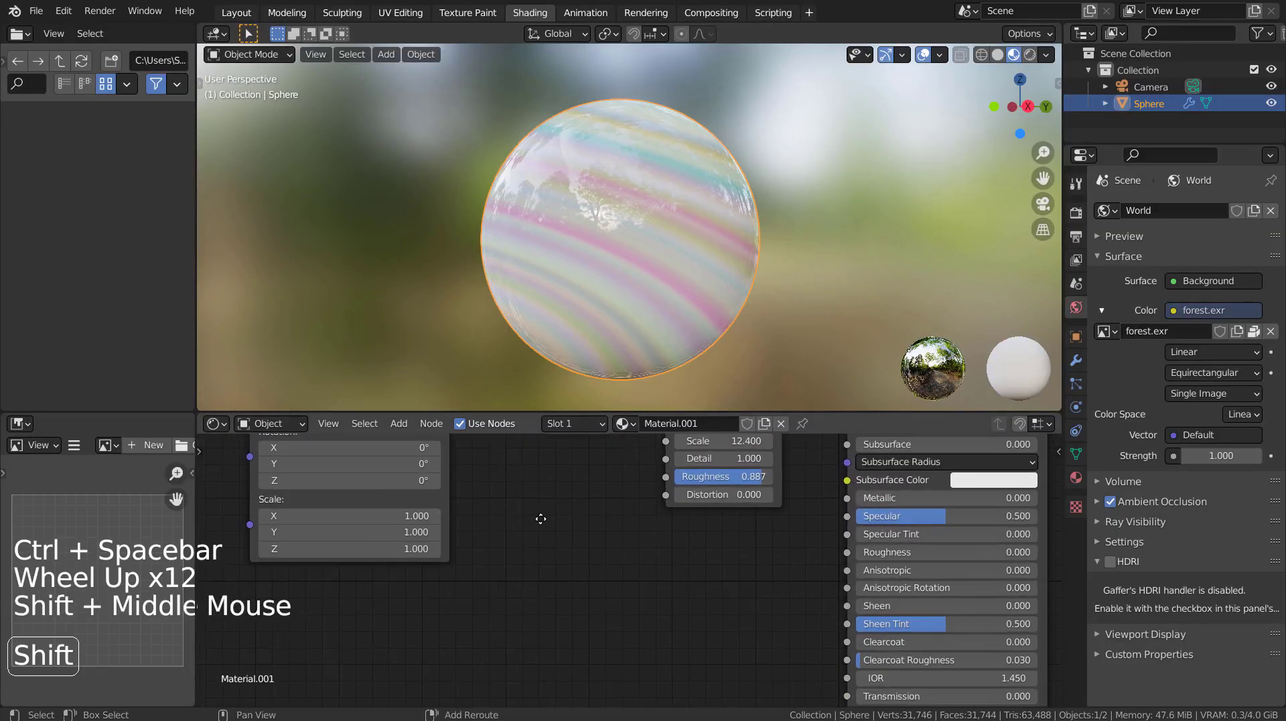
pyautogui.keyDown('shift'); pyautogui.moveTo(491, 496); pyautogui.dragTo(649, 663, button='middle'); pyautogui.keyUp('shift')
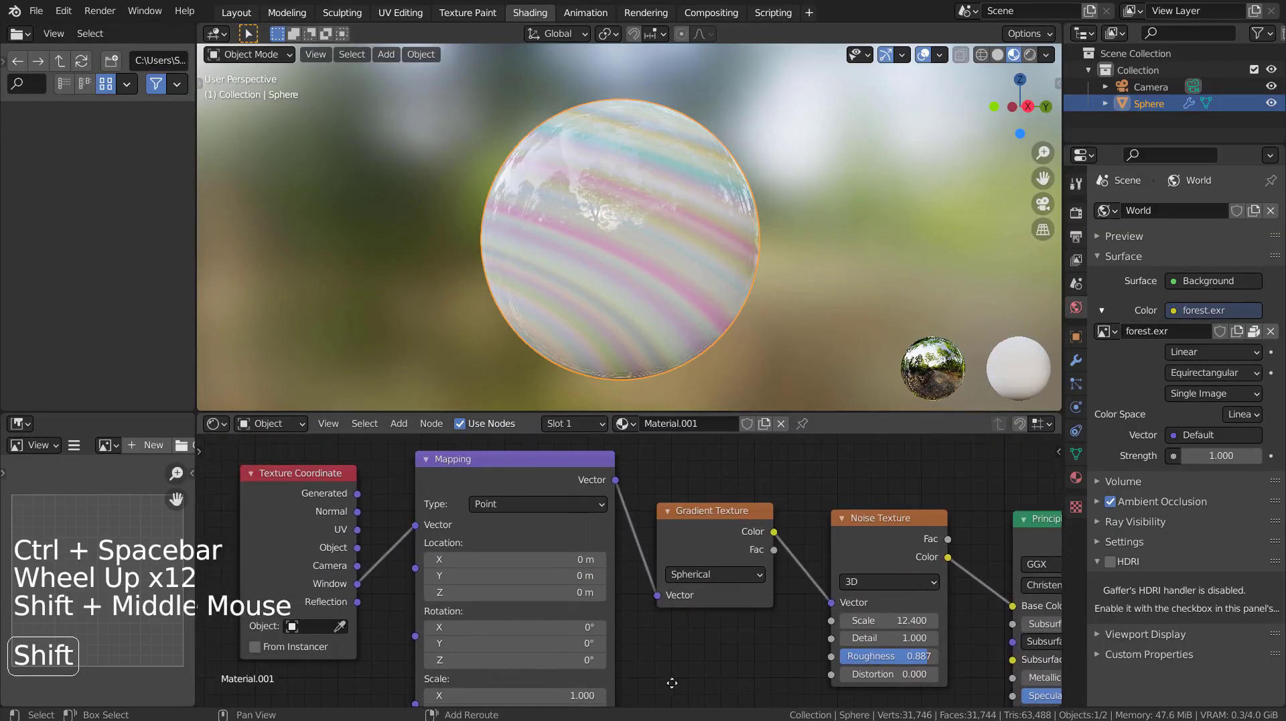
pyautogui.click(750, 576)
pyautogui.click(761, 575)
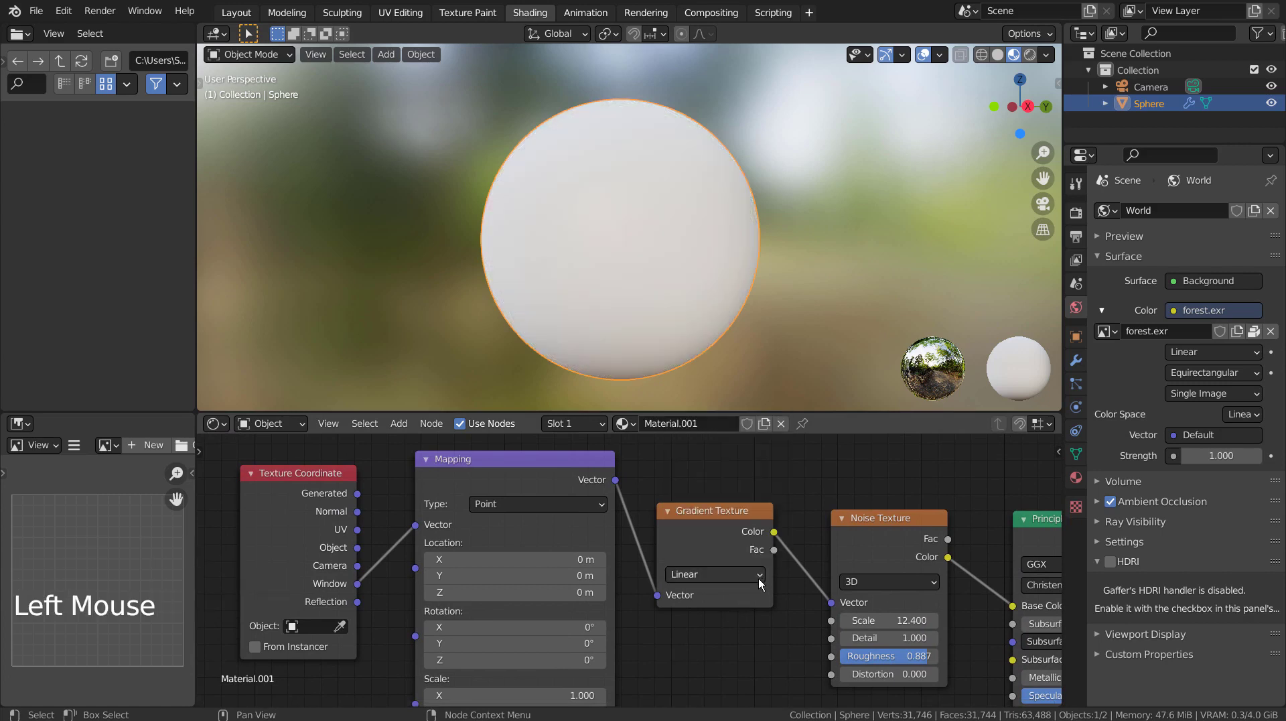
pyautogui.click(757, 576)
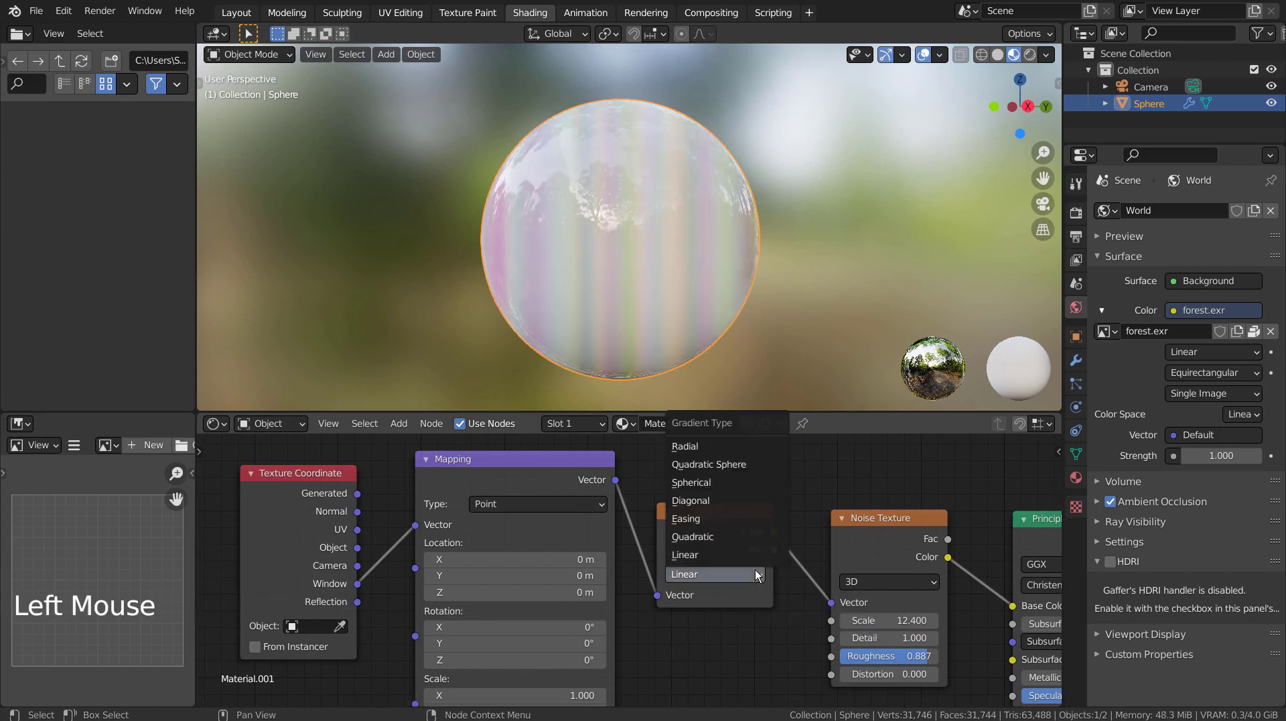
pyautogui.click(747, 500)
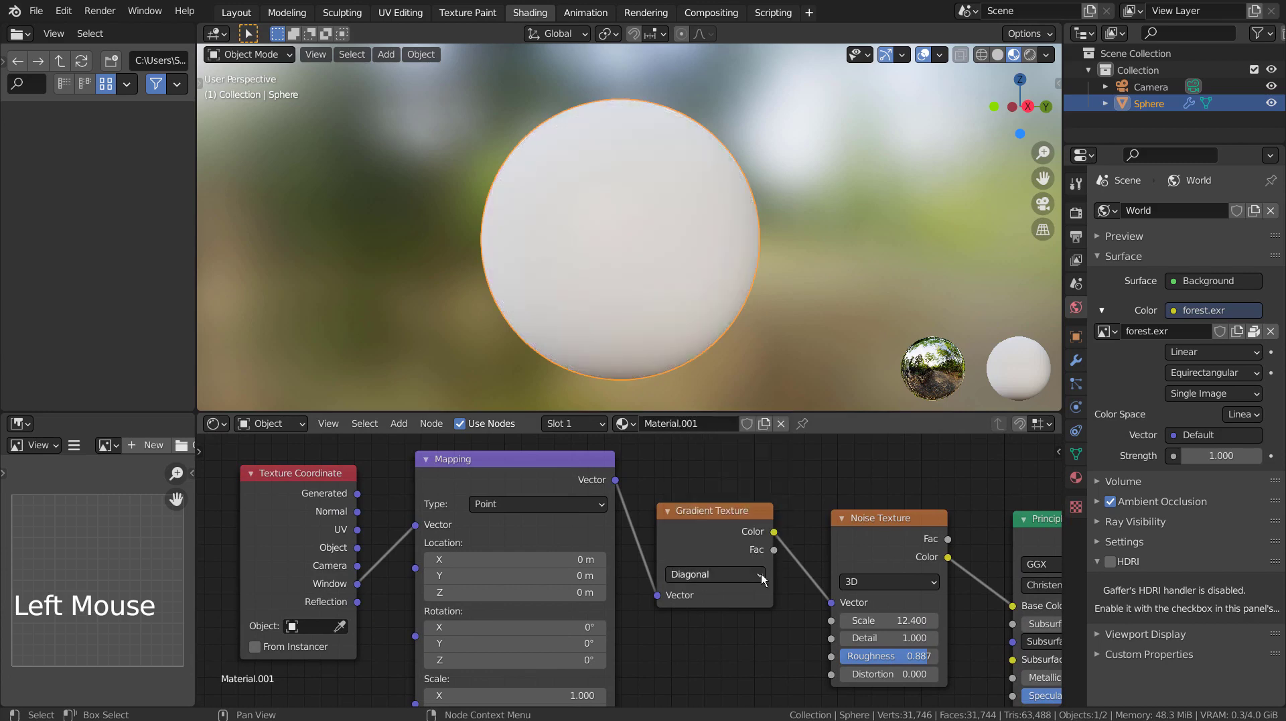
pyautogui.click(762, 578)
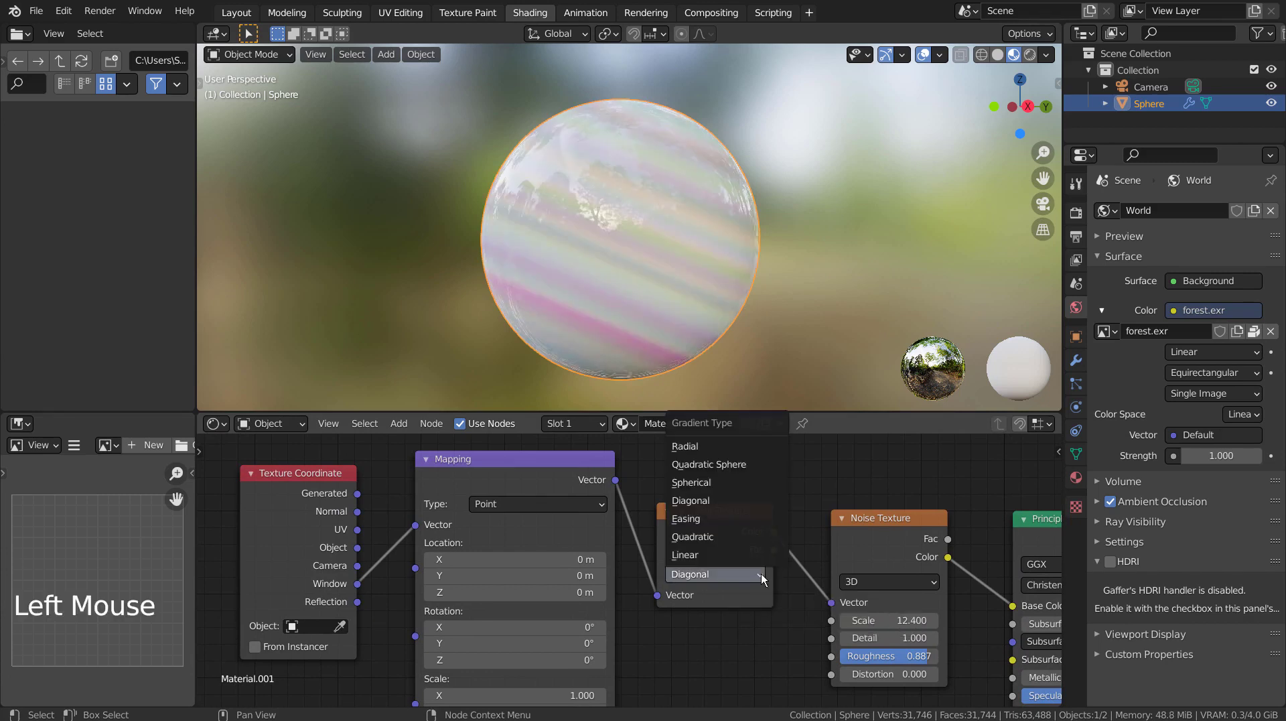
pyautogui.click(738, 483)
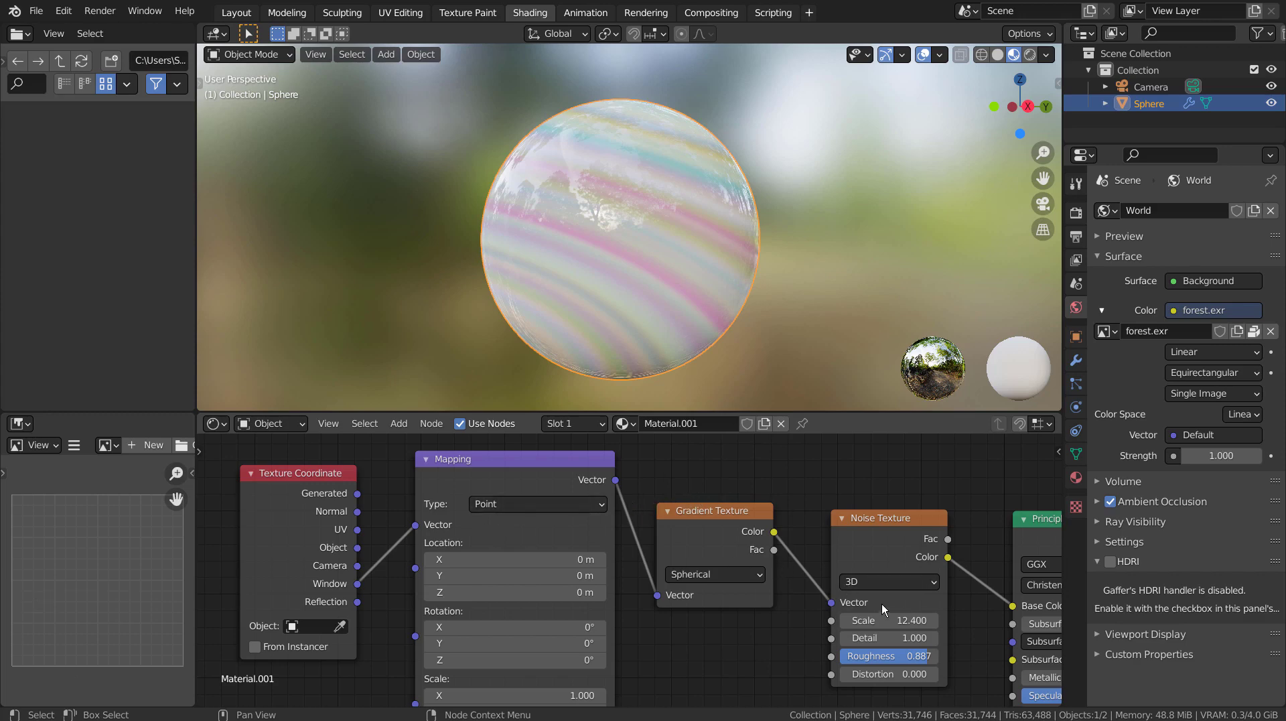
# Lower the Noise Texture Scale to 9 and Detail to 0.1, leaving Metallic at zero
pyautogui.keyDown('shift'); pyautogui.moveTo(881, 604); pyautogui.dragTo(565, 537, button='middle'); pyautogui.keyUp('shift')
pyautogui.moveTo(564, 550)
pyautogui.mouseDown()
pyautogui.moveTo(596, 551)
pyautogui.moveTo(570, 551)
pyautogui.moveTo(590, 569)
pyautogui.moveTo(536, 569)
pyautogui.mouseUp()
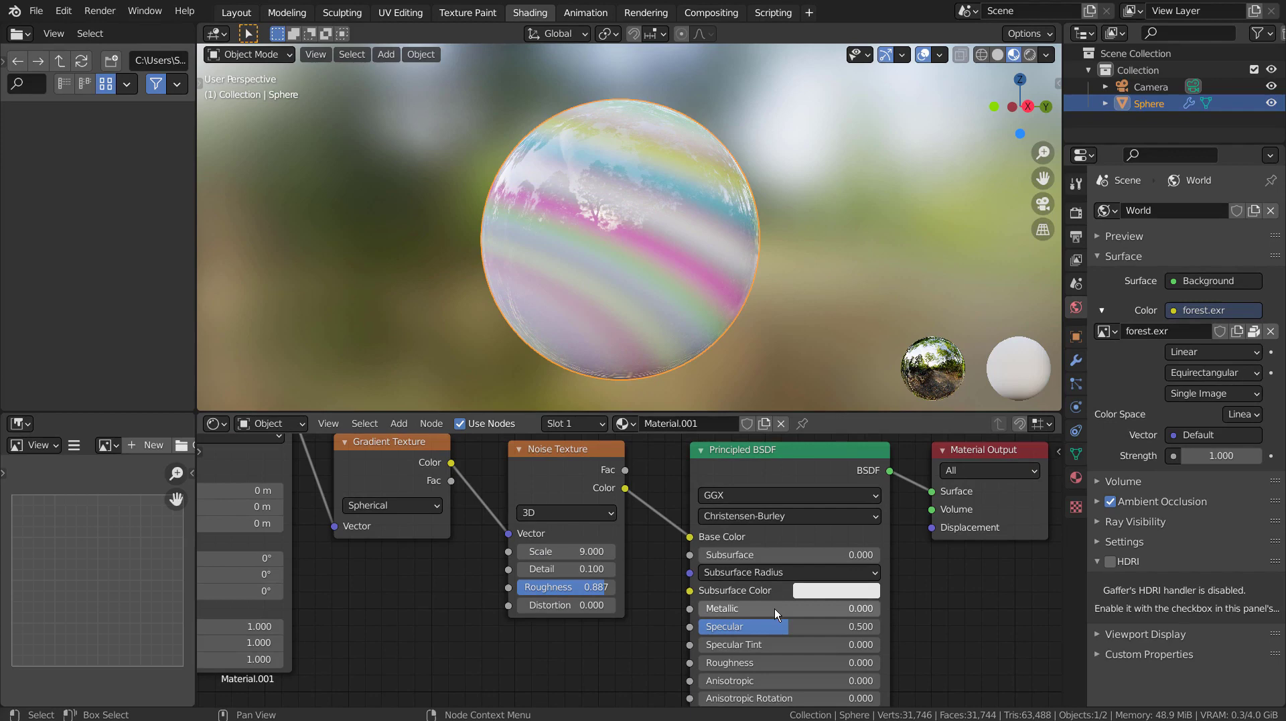
pyautogui.moveTo(774, 608)
pyautogui.mouseDown()
pyautogui.moveTo(879, 609)
pyautogui.moveTo(701, 609)
pyautogui.mouseUp()
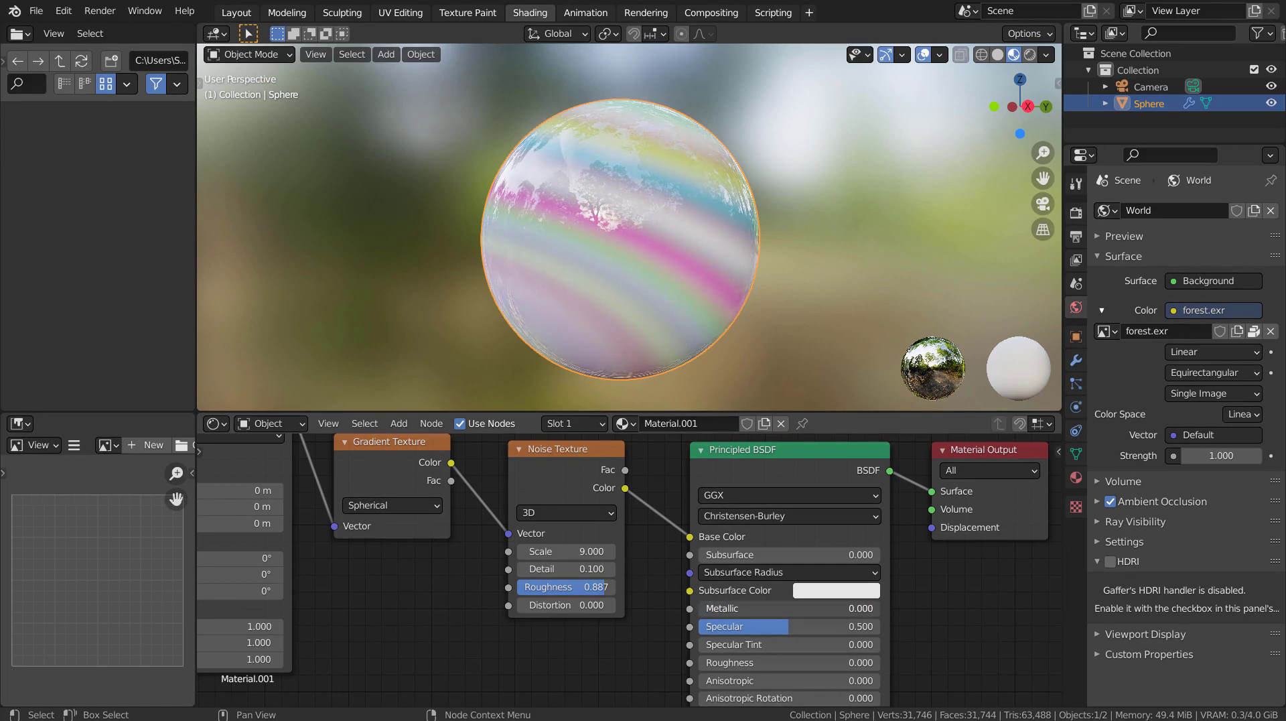
pyautogui.keyDown('shift'); pyautogui.moveTo(200, 513); pyautogui.dragTo(628, 562, button='middle'); pyautogui.keyUp('shift')
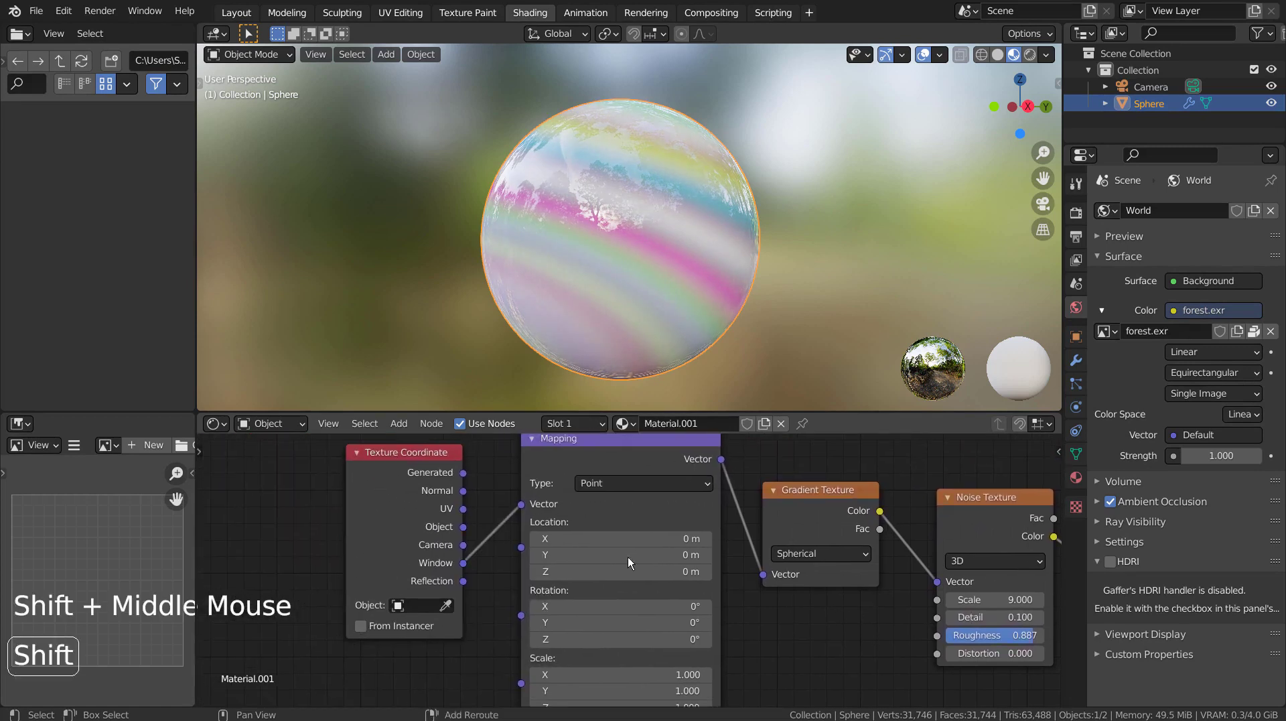
pyautogui.moveTo(628, 538)
pyautogui.mouseDown()
pyautogui.moveTo(677, 539)
pyautogui.moveTo(623, 538)
pyautogui.moveTo(656, 539)
pyautogui.mouseUp()
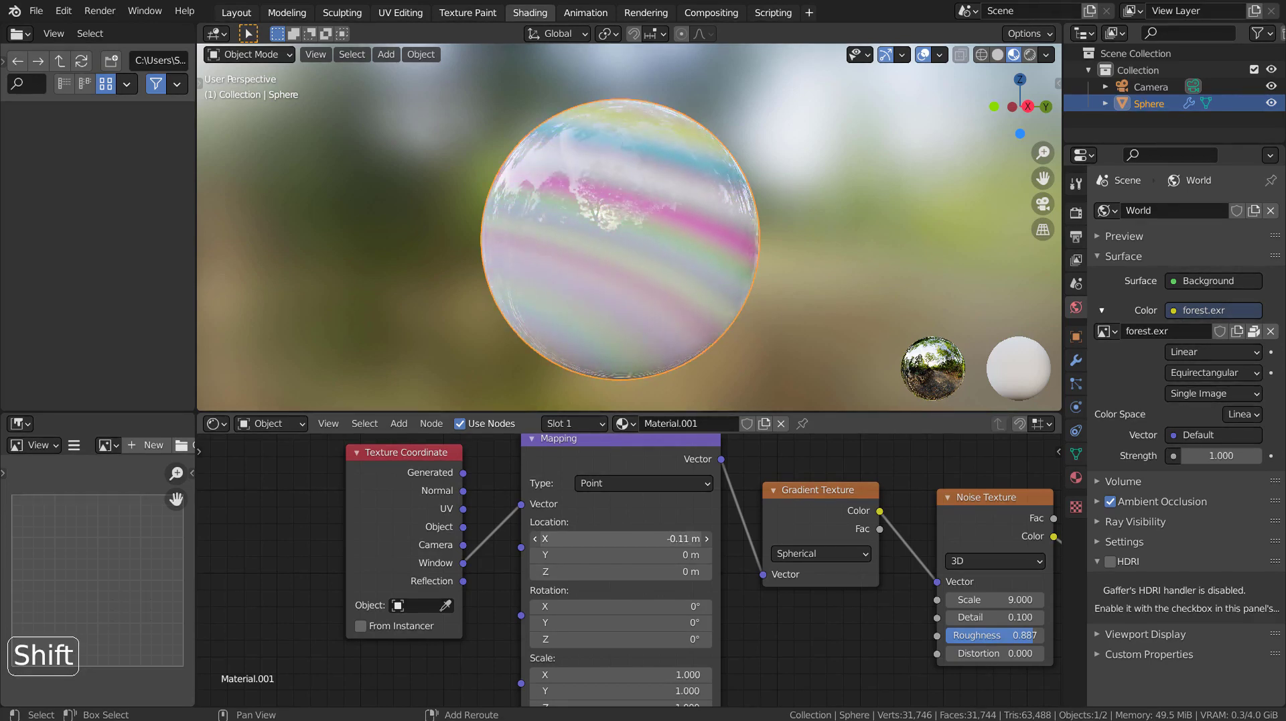
pyautogui.hotkey('ctrl', 'z')
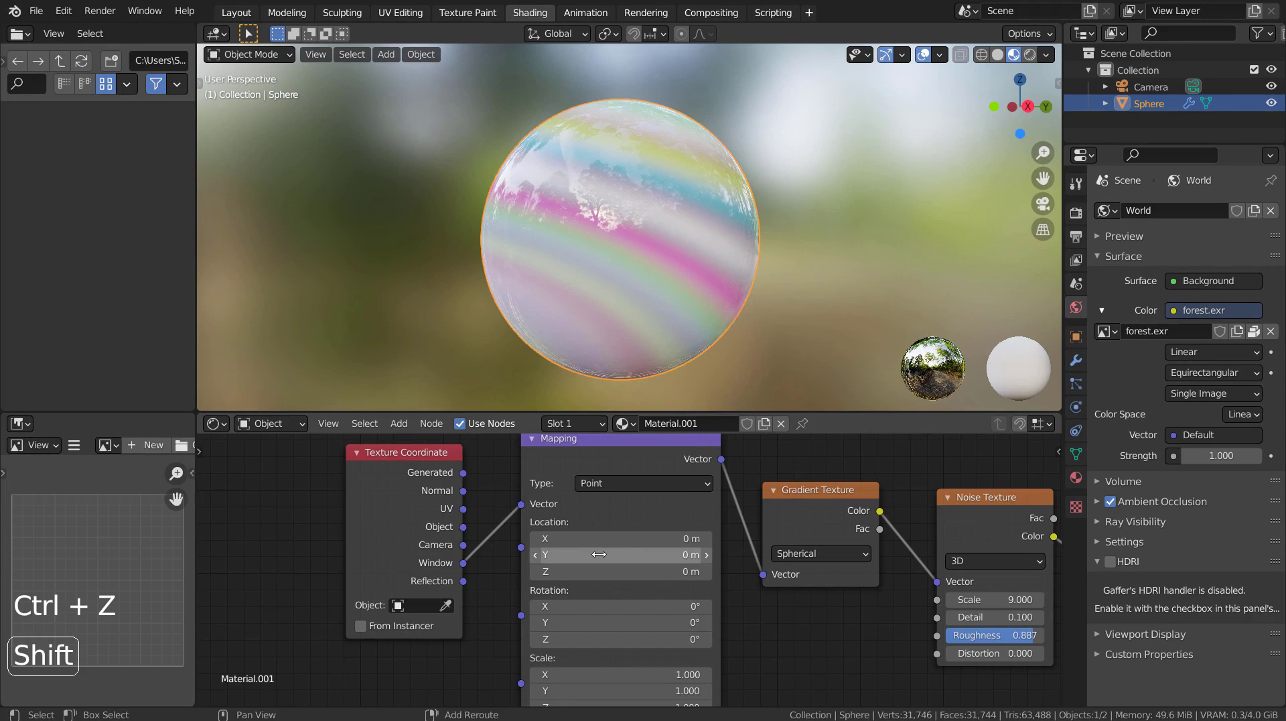
pyautogui.moveTo(616, 555)
pyautogui.keyDown('shift'); pyautogui.mouseDown()
pyautogui.moveTo(600, 555)
pyautogui.moveTo(664, 571)
pyautogui.mouseUp(); pyautogui.keyUp('shift')
pyautogui.hotkey('ctrl', 'z')
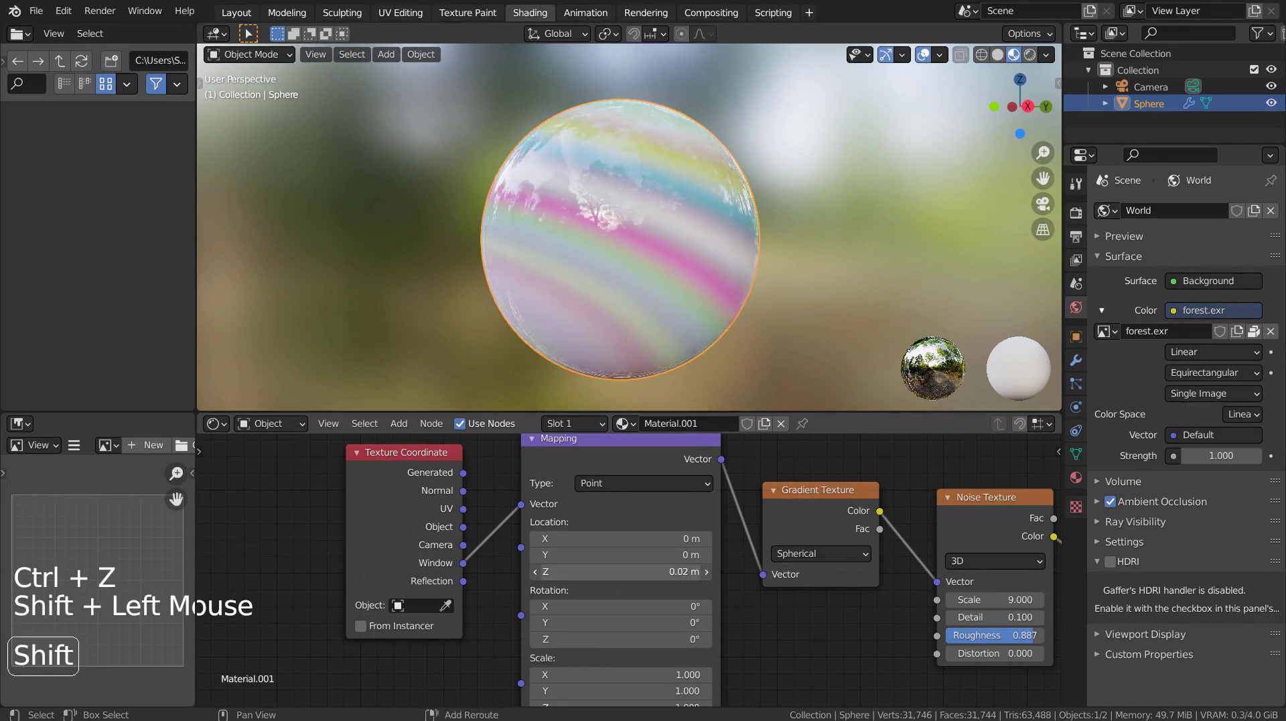
pyautogui.hotkey('ctrl', 'z')
pyautogui.keyDown('shift'); pyautogui.click(607, 606); pyautogui.keyUp('shift')
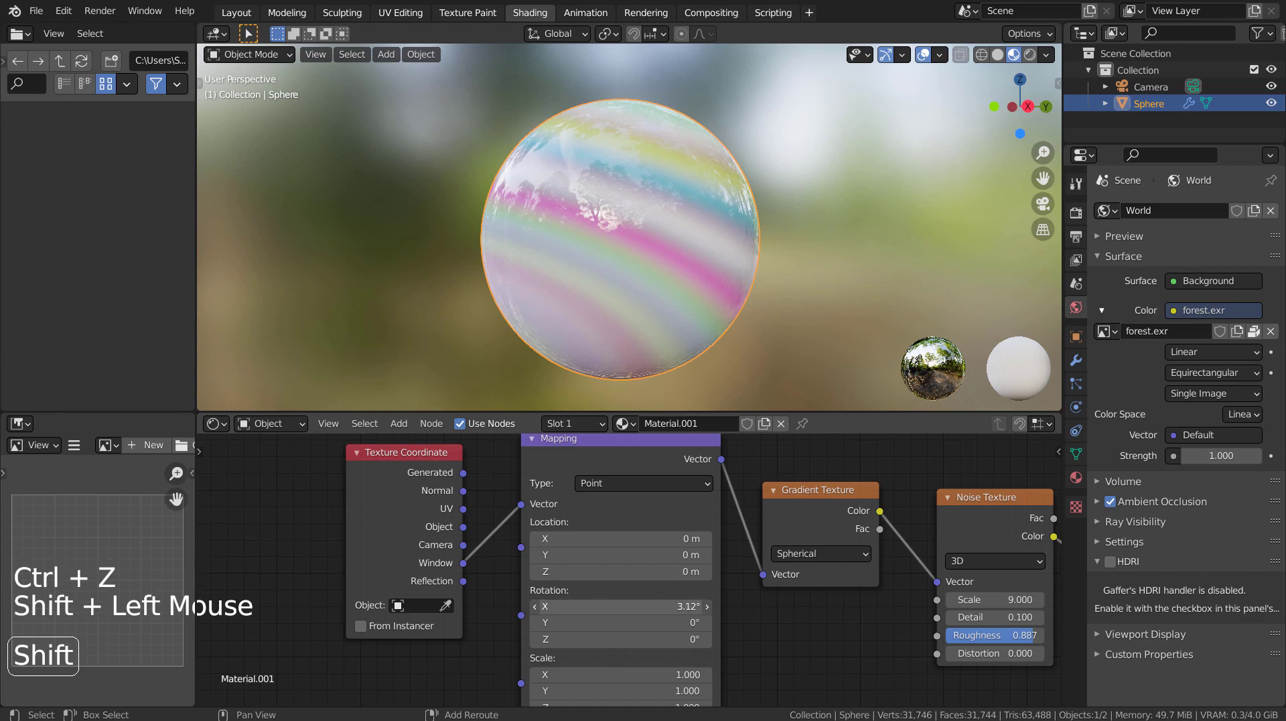
pyautogui.hotkey('ctrl', 'z')
pyautogui.moveTo(607, 622)
pyautogui.keyDown('shift'); pyautogui.mouseDown()
pyautogui.moveTo(623, 622)
pyautogui.moveTo(623, 638)
pyautogui.mouseUp(); pyautogui.keyUp('shift')
pyautogui.hotkey('ctrl', 'z')
pyautogui.hotkey('ctrl', 'z')
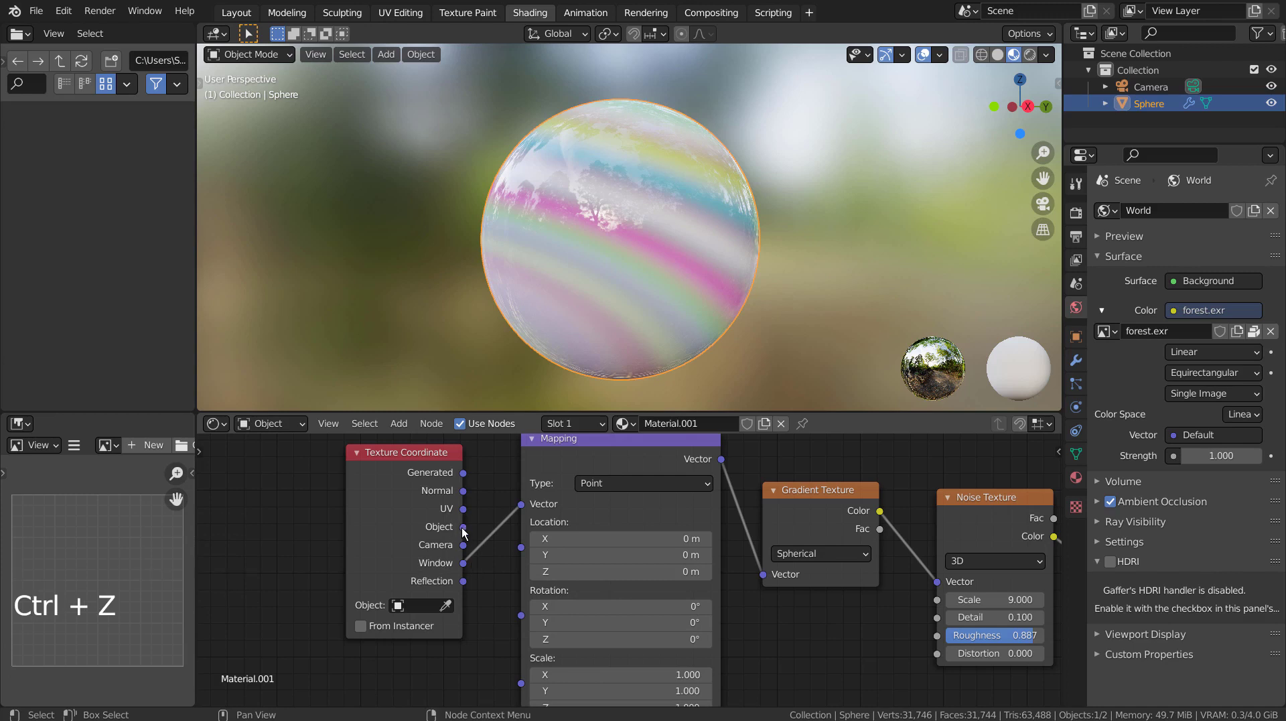
pyautogui.moveTo(463, 526); pyautogui.dragTo(521, 504)
# Try Object, then UV coordinates on the Mapping Vector and test an X rotation
pyautogui.keyDown('shift'); pyautogui.click(620, 606); pyautogui.keyUp('shift')
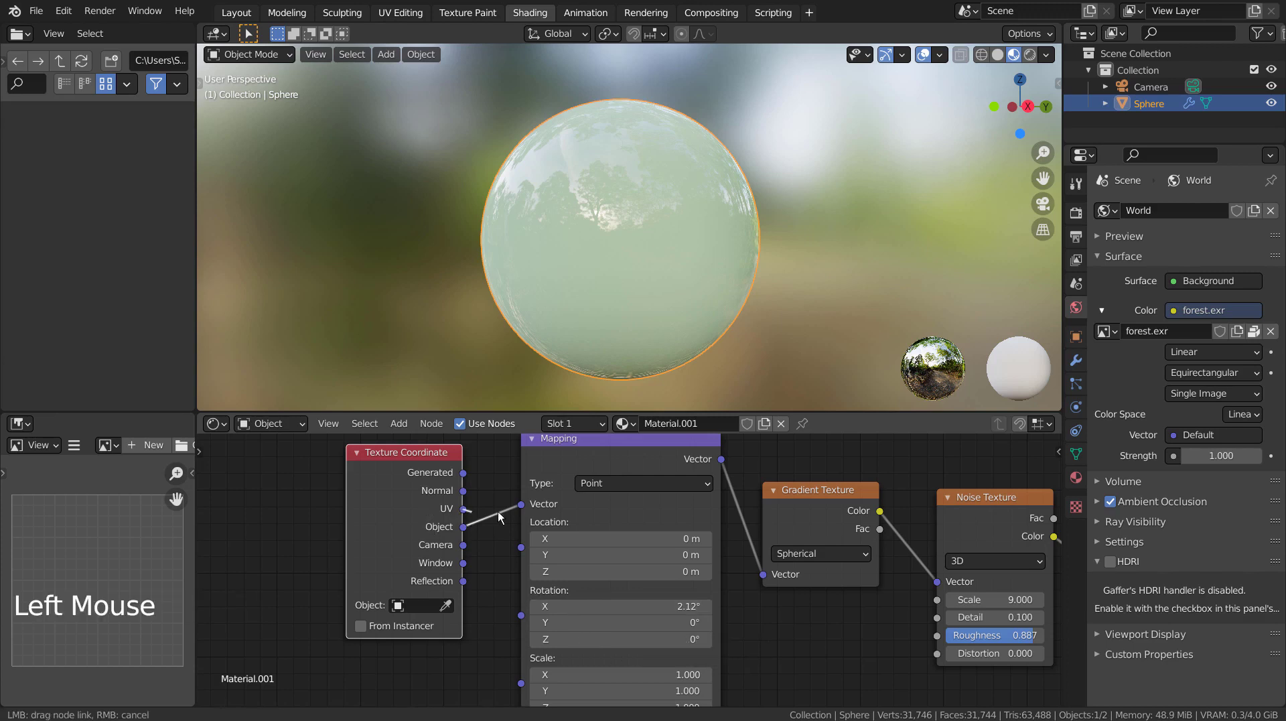
pyautogui.moveTo(463, 508); pyautogui.dragTo(522, 504)
pyautogui.moveTo(603, 607); pyautogui.dragTo(644, 607)
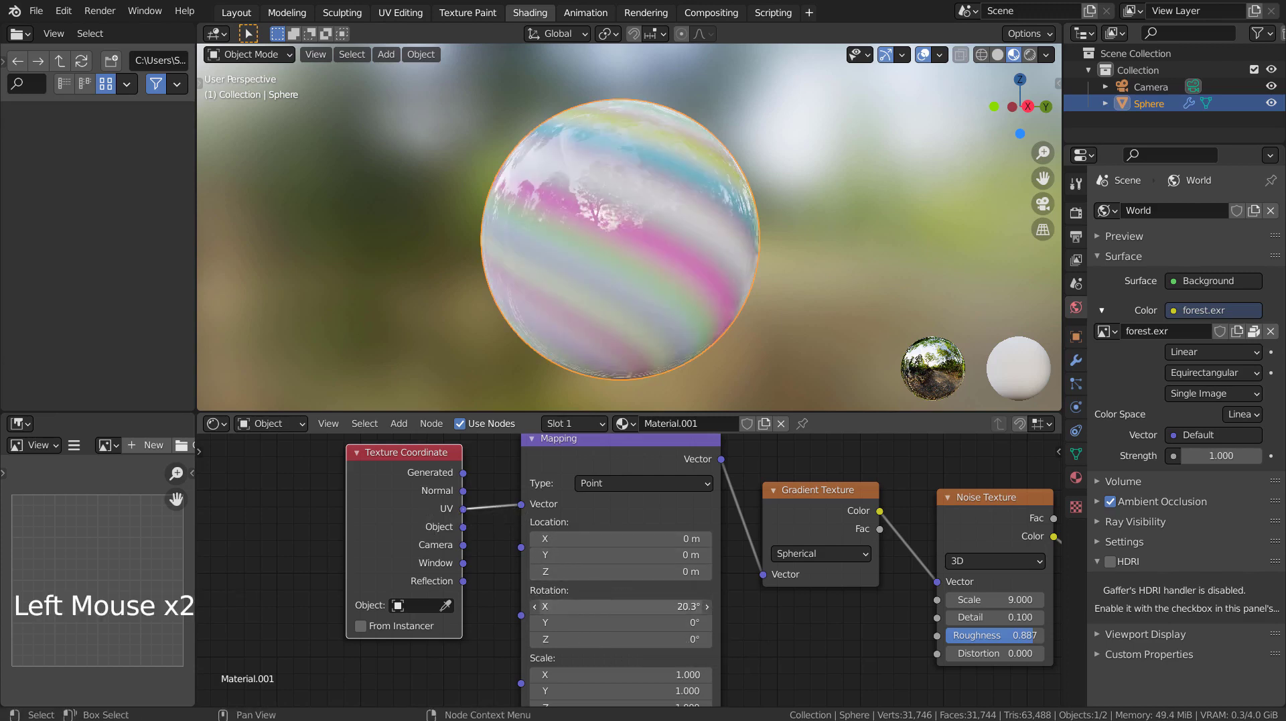
pyautogui.click(630, 606)
pyautogui.write('-25.88d')
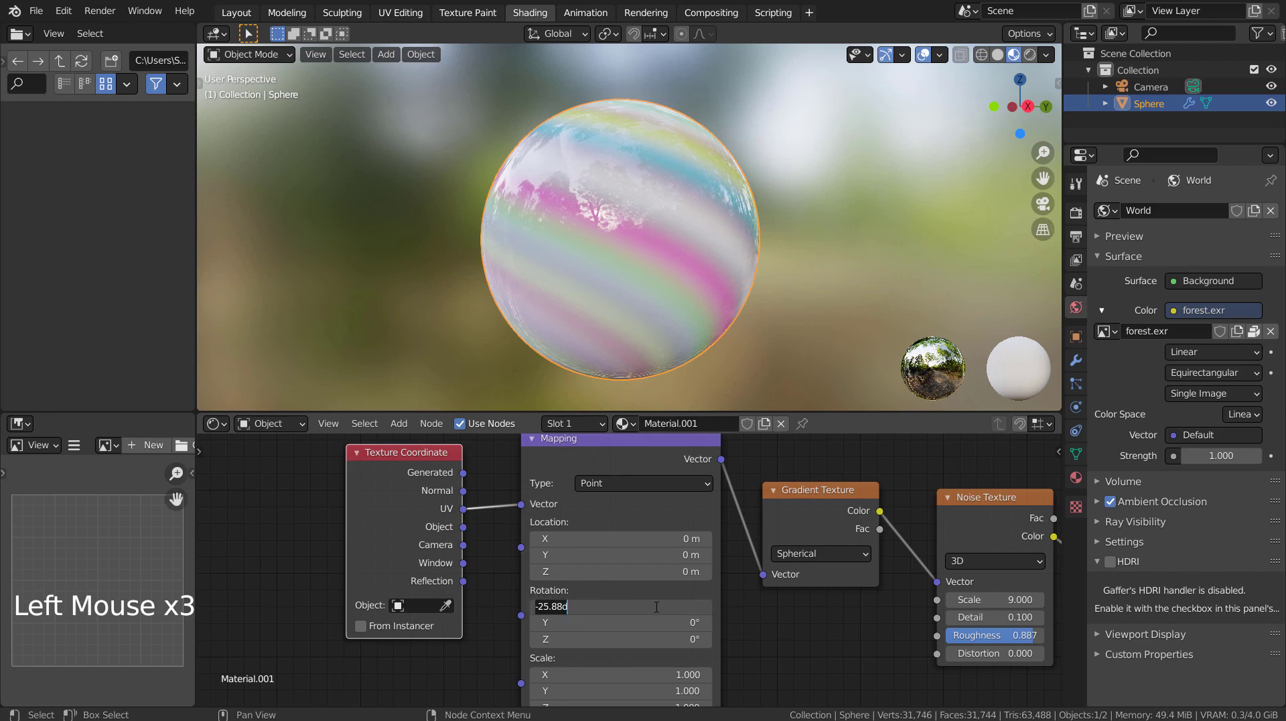
pyautogui.press('Return')
# Feed Generated coordinates into Mapping, undo rotation tests, and shrink X scale to 0.010
pyautogui.moveTo(463, 472); pyautogui.dragTo(521, 504)
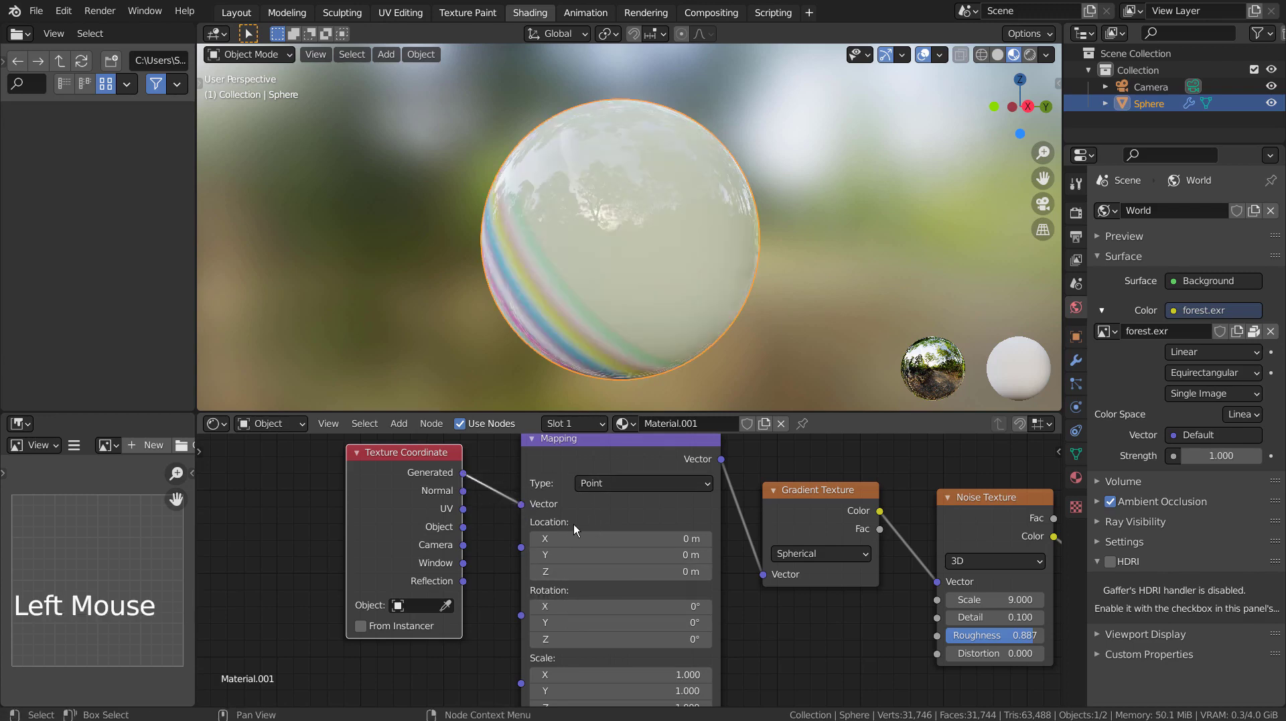
pyautogui.moveTo(603, 606); pyautogui.dragTo(643, 606)
pyautogui.hotkey('ctrl', 'z')
pyautogui.click(606, 639)
pyautogui.hotkey('ctrl', 'z')
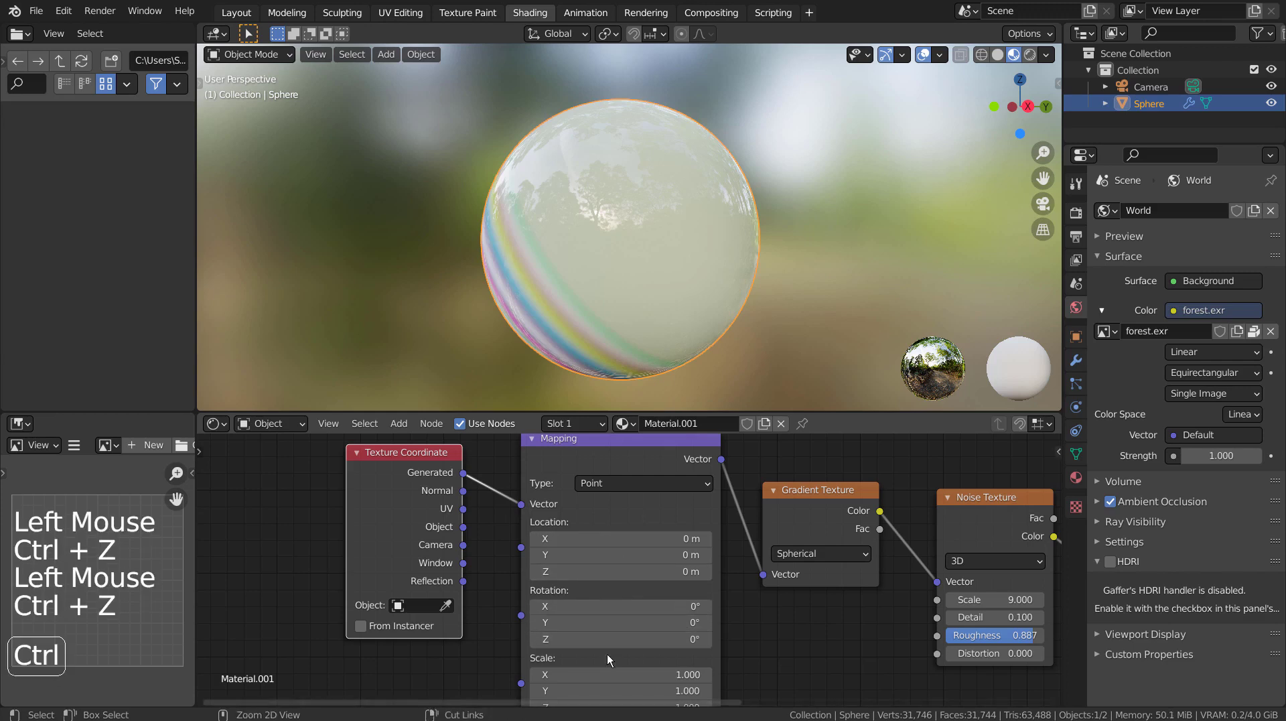
pyautogui.moveTo(606, 674)
pyautogui.mouseDown()
pyautogui.moveTo(576, 673)
pyautogui.moveTo(643, 675)
pyautogui.moveTo(590, 675)
pyautogui.moveTo(562, 692)
pyautogui.mouseUp()
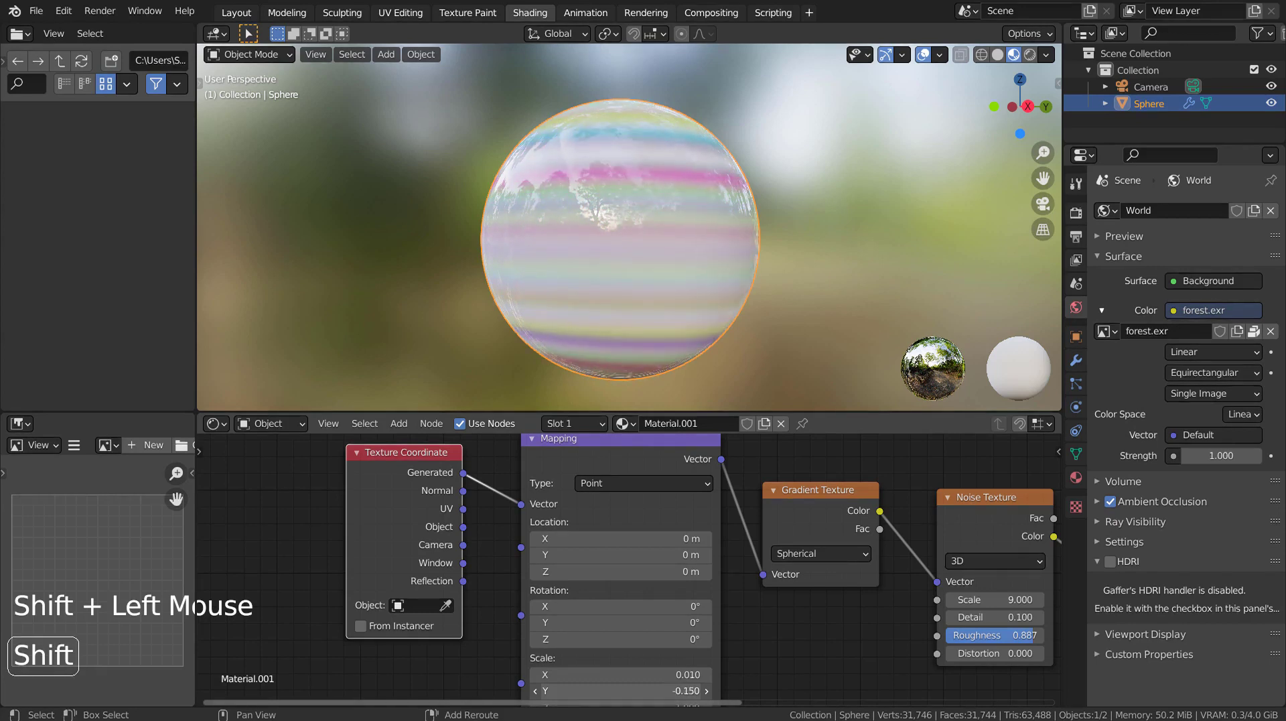
# Drag the Mapping node's Y and Z Scale fields to vary the texture stretch
pyautogui.moveTo(563, 691)
pyautogui.keyDown('shift'); pyautogui.mouseDown()
pyautogui.moveTo(644, 692)
pyautogui.moveTo(603, 691)
pyautogui.mouseUp(); pyautogui.keyUp('shift')
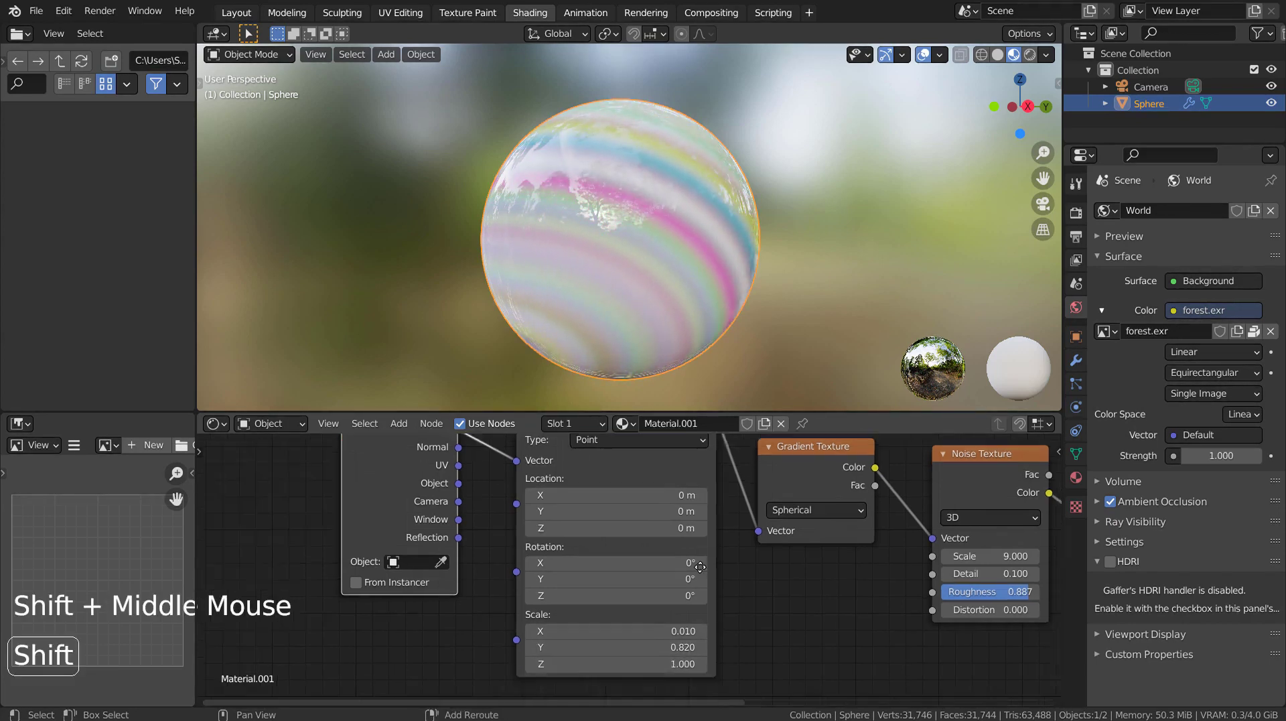
pyautogui.keyDown('shift'); pyautogui.moveTo(658, 696); pyautogui.dragTo(637, 581, button='middle'); pyautogui.keyUp('shift')
pyautogui.keyDown('shift'); pyautogui.moveTo(637, 594); pyautogui.dragTo(510, 596); pyautogui.keyUp('shift')
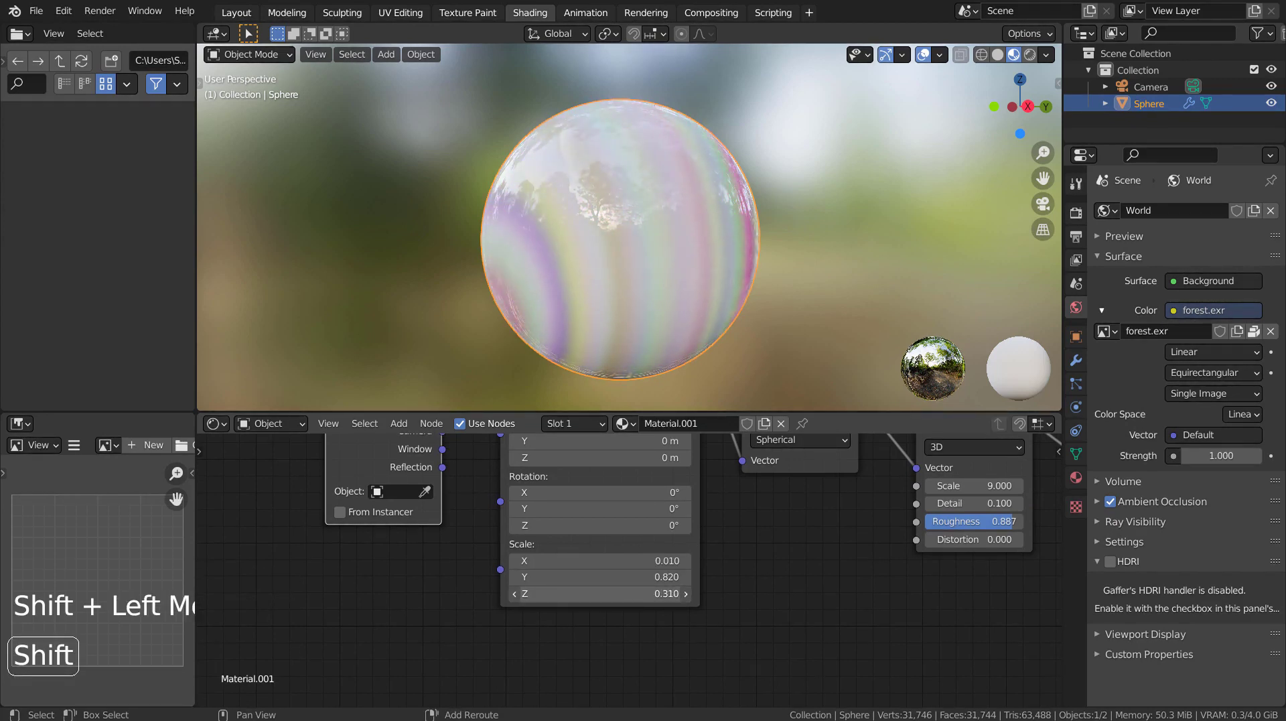
# Connect Texture Coordinate Window output to the Mapping node's Vector input
pyautogui.keyDown('shift'); pyautogui.moveTo(492, 453); pyautogui.dragTo(460, 564, button='middle'); pyautogui.keyUp('shift')
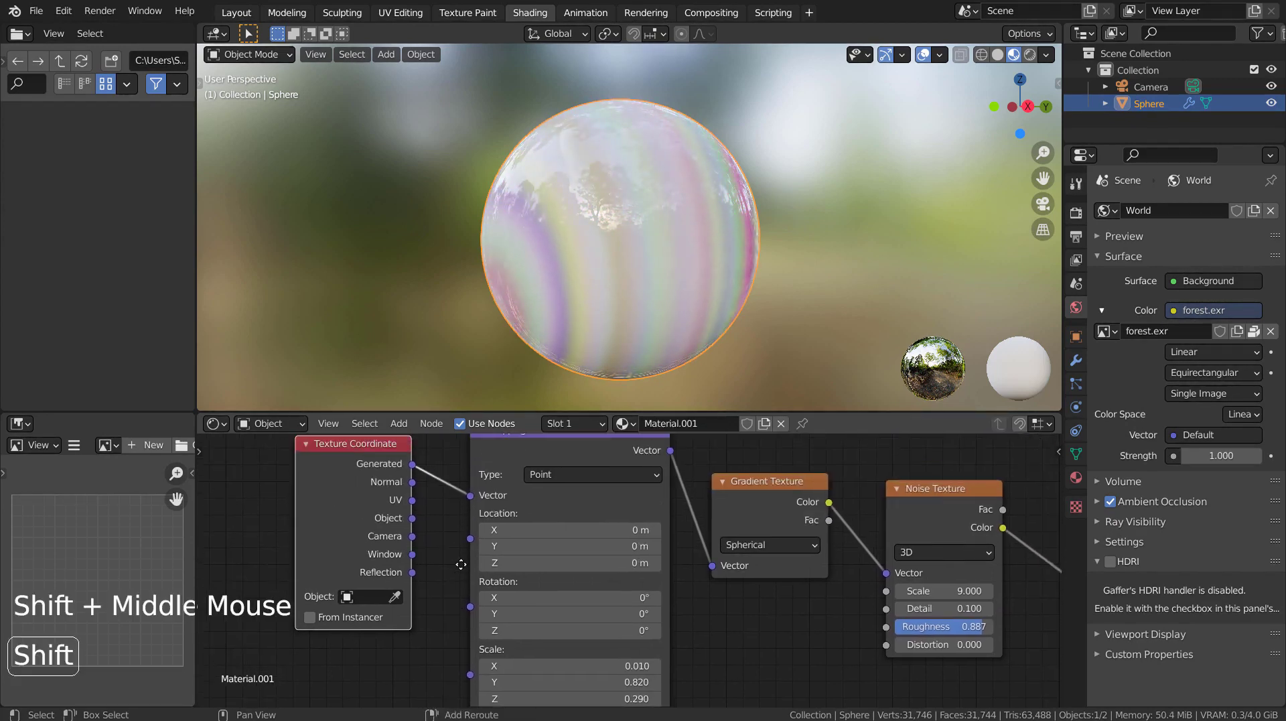
pyautogui.click(411, 563)
pyautogui.moveTo(411, 563); pyautogui.dragTo(468, 502)
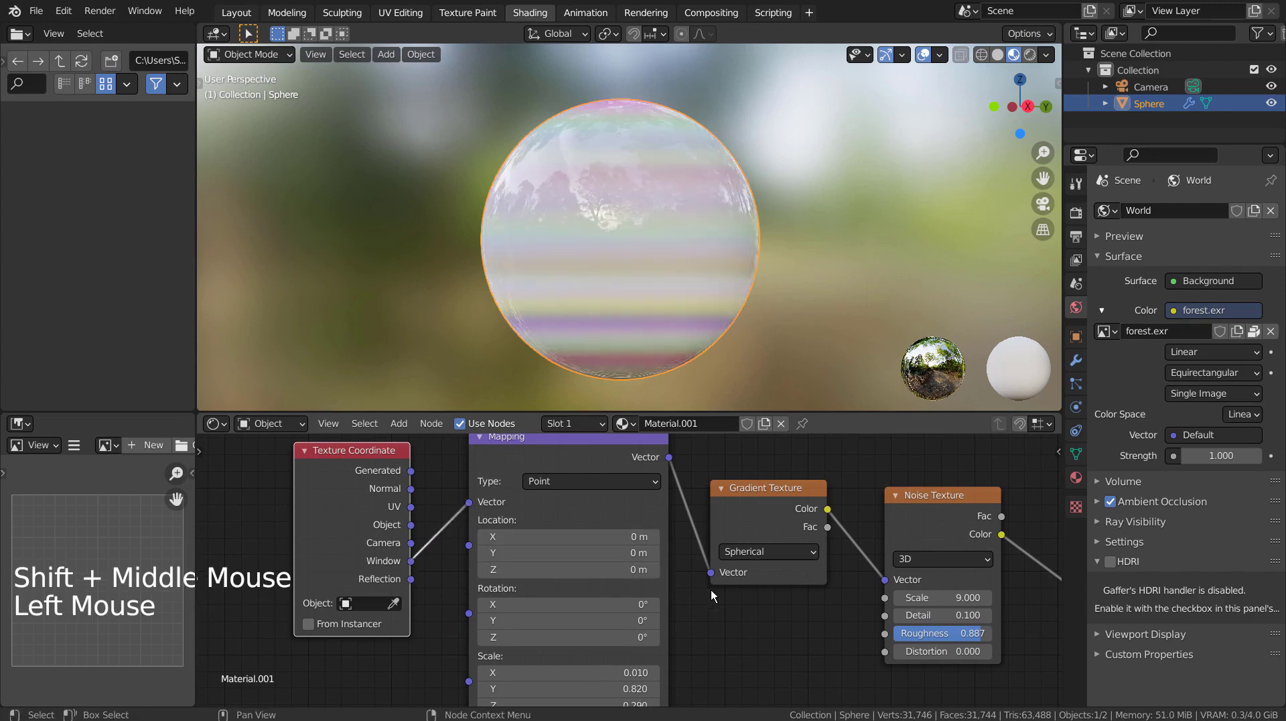
pyautogui.keyDown('shift'); pyautogui.moveTo(710, 590); pyautogui.dragTo(722, 464, button='middle'); pyautogui.keyUp('shift')
# Set the Mapping Scale X, Y and Z to 0, leaving a uniform pale tint
pyautogui.moveTo(579, 567)
pyautogui.keyDown('shift'); pyautogui.mouseDown()
pyautogui.moveTo(509, 568)
pyautogui.moveTo(563, 568)
pyautogui.moveTo(516, 584)
pyautogui.moveTo(590, 584)
pyautogui.mouseUp(); pyautogui.keyUp('shift')
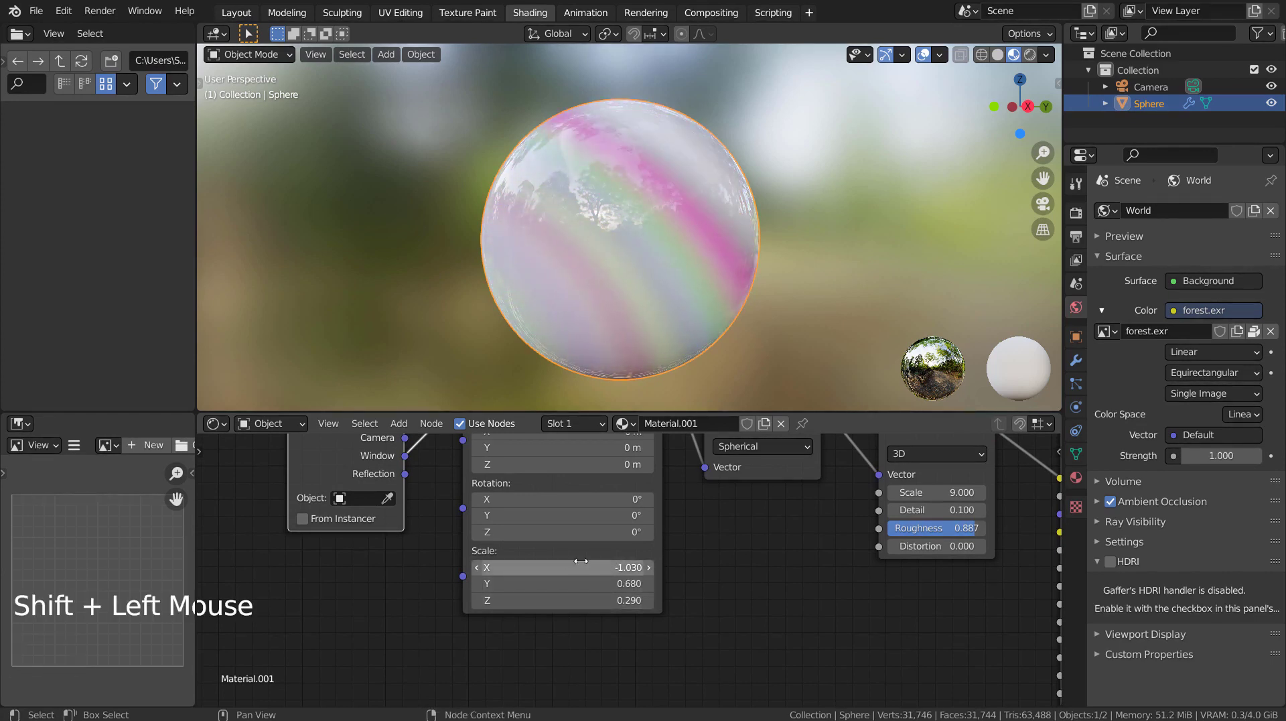
pyautogui.click(636, 567)
pyautogui.write('0')
pyautogui.press('Tab')
pyautogui.write('0')
pyautogui.press('Tab')
pyautogui.write('0')
pyautogui.press('Return')
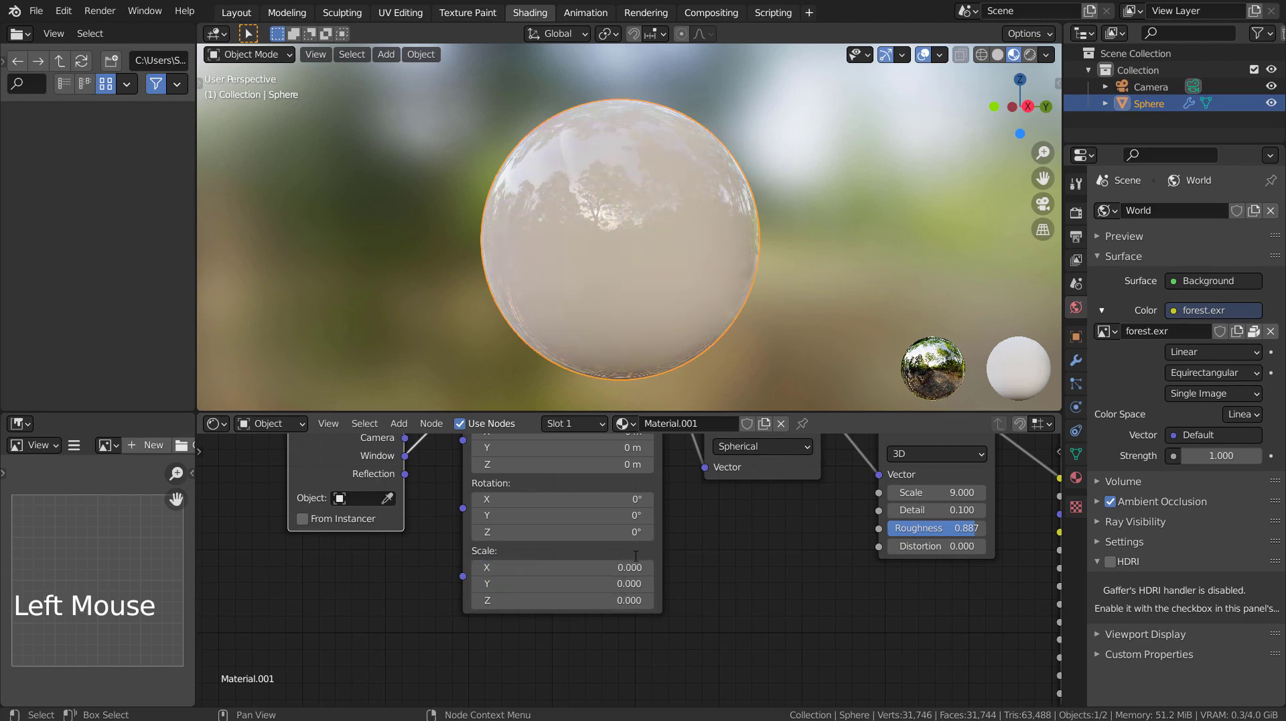
# Relink Texture Coordinate Window output into the Mapping node's Vector input
pyautogui.keyDown('shift'); pyautogui.moveTo(698, 528); pyautogui.dragTo(706, 625, button='middle'); pyautogui.keyUp('shift')
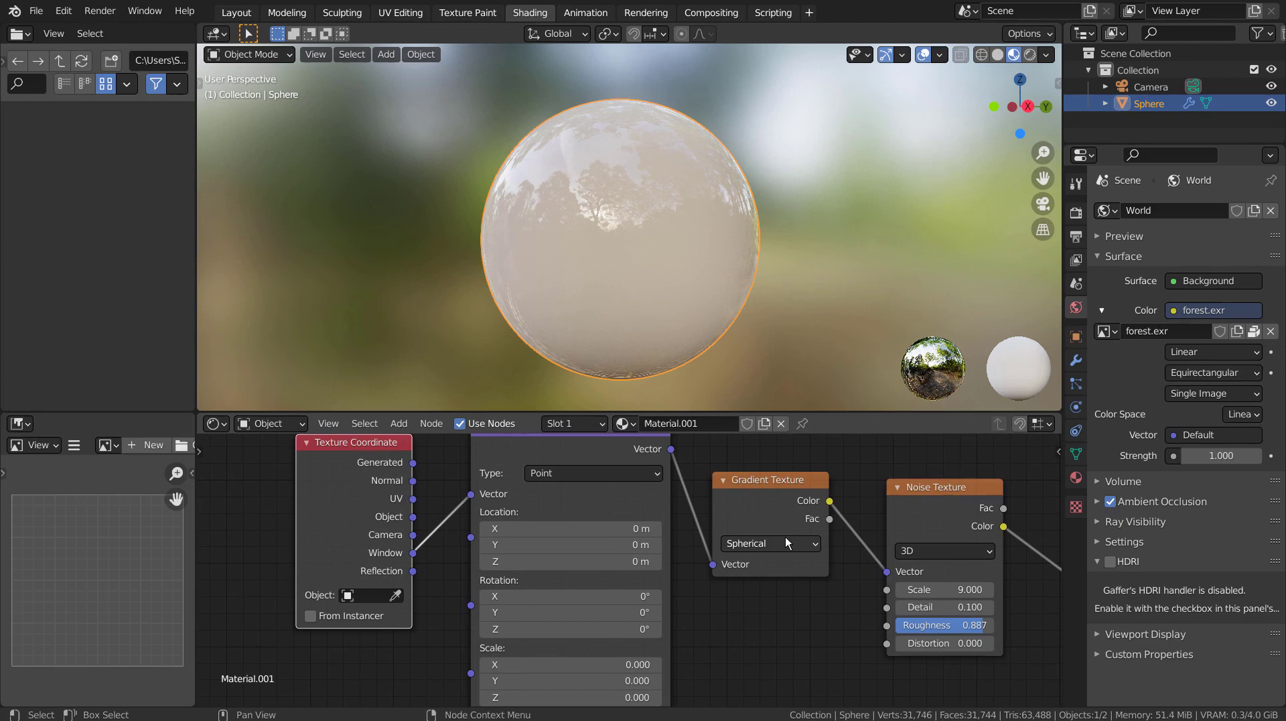
pyautogui.moveTo(697, 298)
pyautogui.mouseDown(button='middle')
pyautogui.moveTo(846, 268)
pyautogui.moveTo(505, 485)
pyautogui.mouseUp(button='middle')
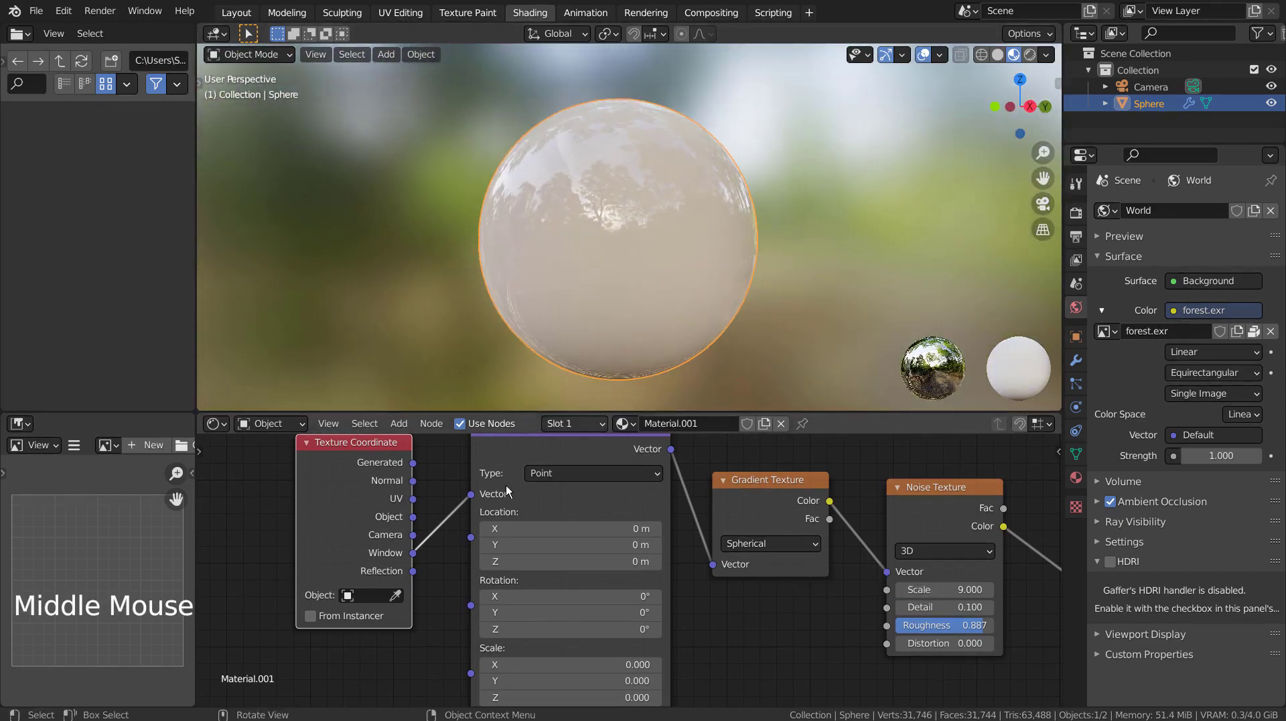
pyautogui.moveTo(413, 517); pyautogui.dragTo(471, 494)
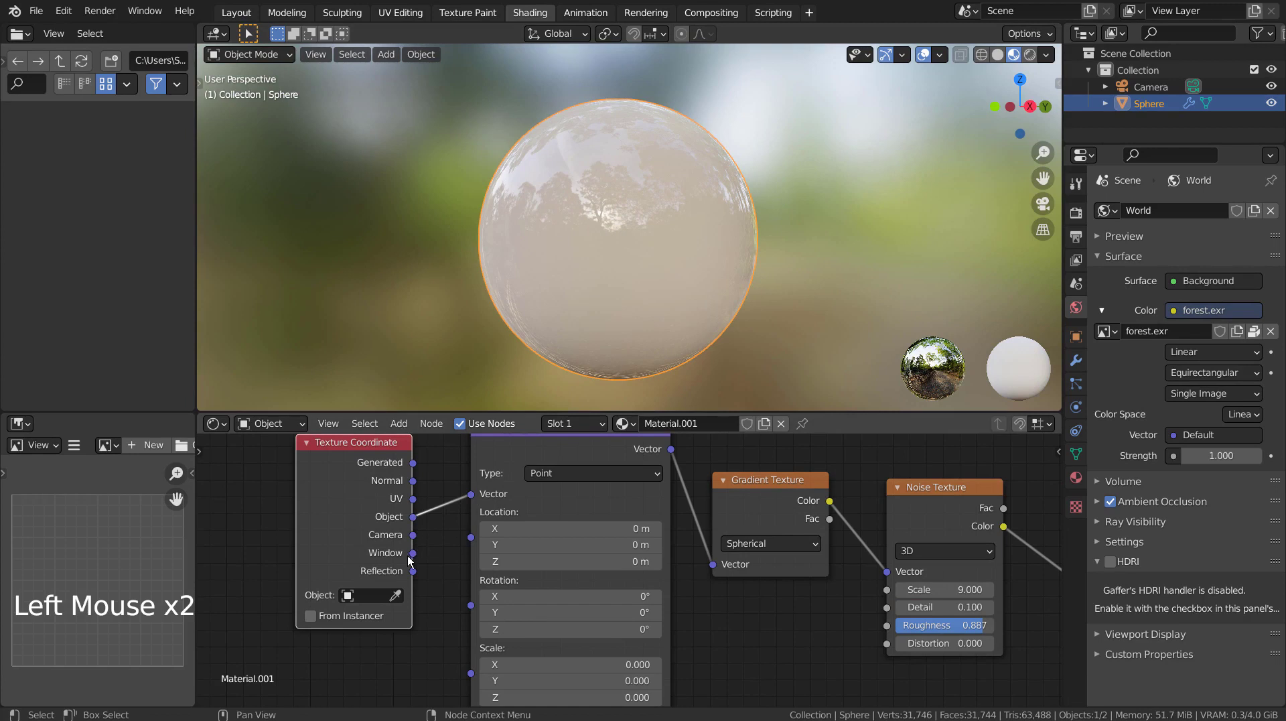
pyautogui.moveTo(412, 554)
pyautogui.mouseDown()
pyautogui.moveTo(452, 536)
pyautogui.moveTo(475, 499)
pyautogui.mouseUp()
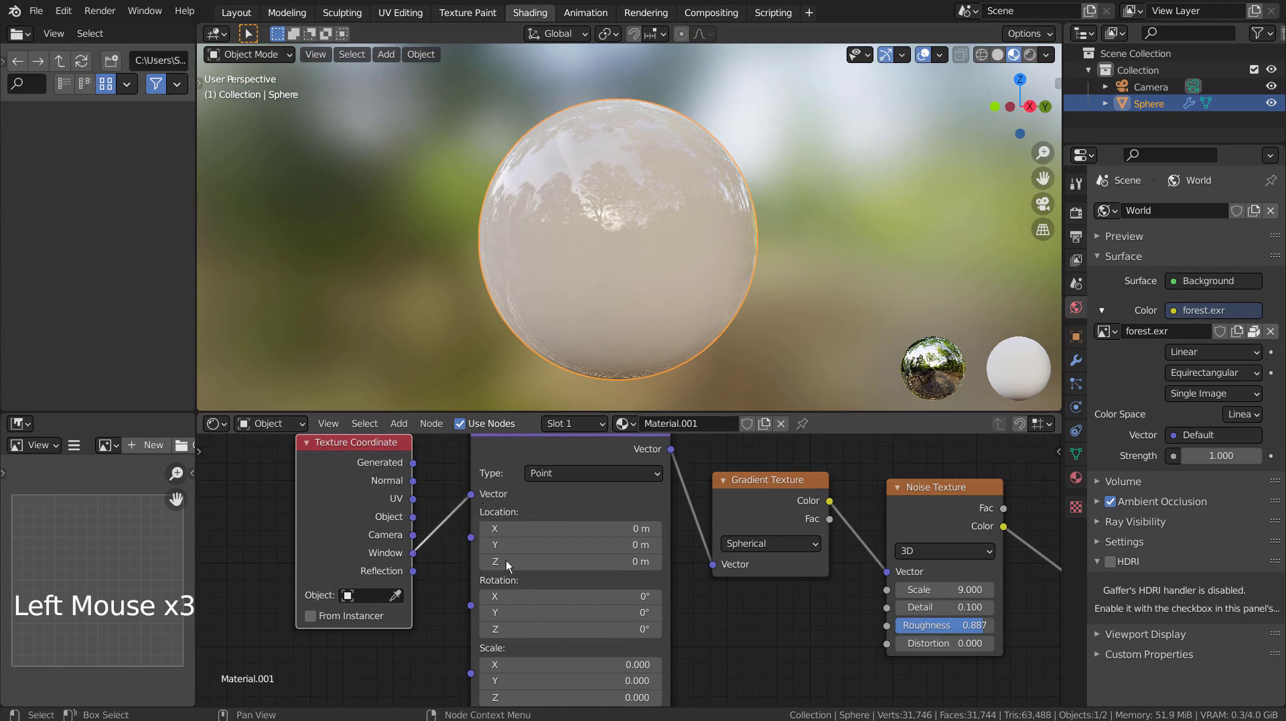
# Set Mapping Scale to 1 on X, Y and Z, restoring the rainbow bands
pyautogui.click(550, 665)
pyautogui.write('1\t1\t1')
pyautogui.press('Return')
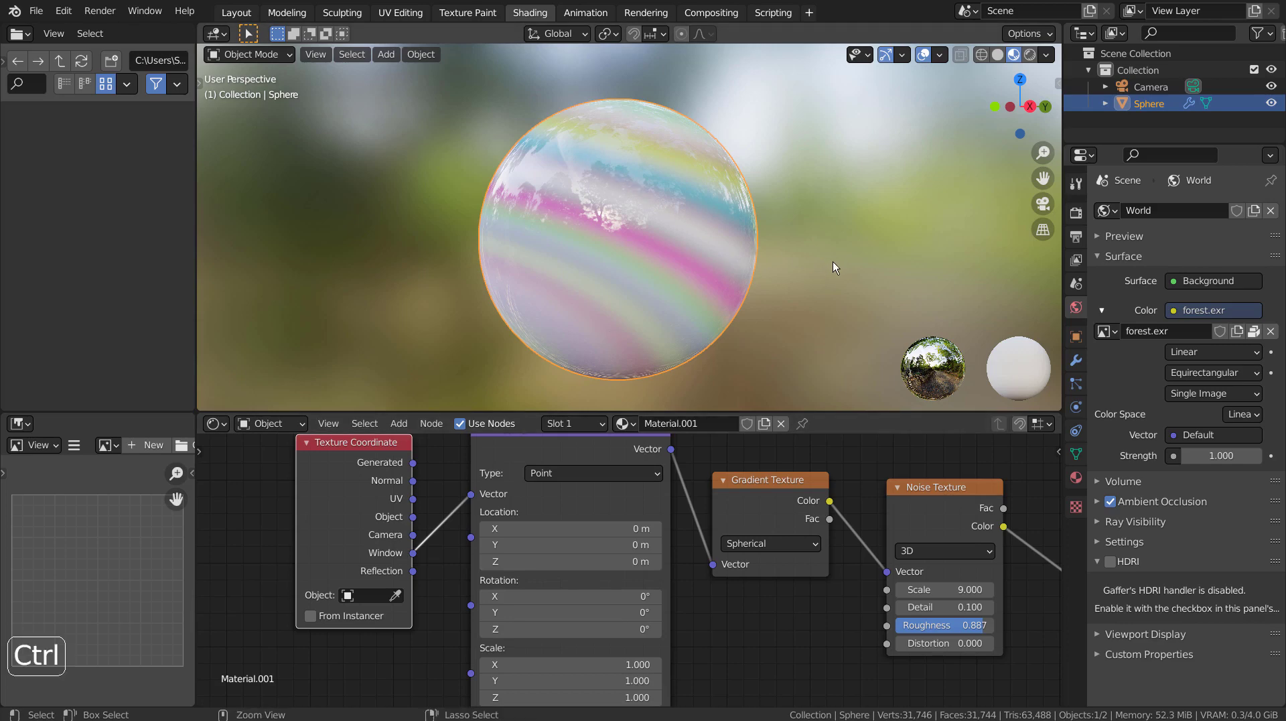
# Maximize the 3D viewport with Ctrl+Space, then zoom and re-centre the bubble
pyautogui.hotkey('ctrl', 'space')
pyautogui.scroll(4, 998, 351)
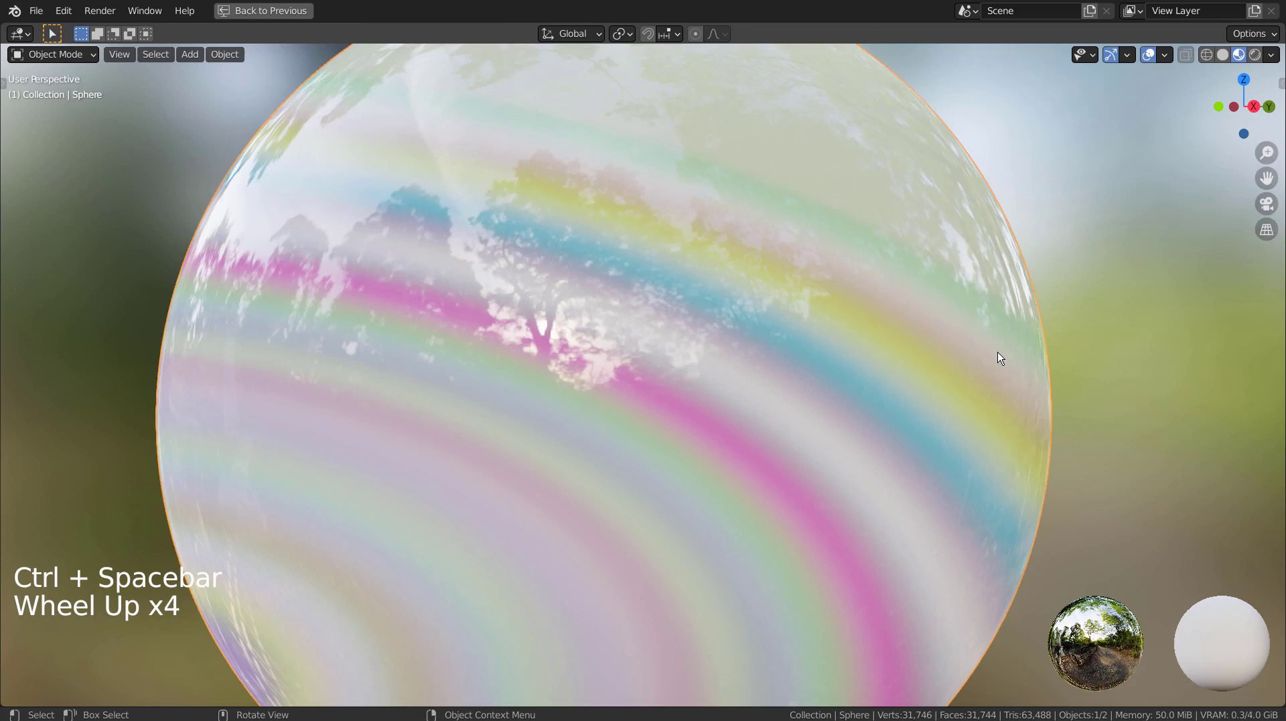
pyautogui.scroll(-2, 999, 352)
pyautogui.scroll(-1, 998, 352)
pyautogui.moveTo(998, 351)
pyautogui.keyDown('shift'); pyautogui.mouseDown(button='middle')
pyautogui.moveTo(1012, 357)
pyautogui.moveTo(1004, 321)
pyautogui.mouseUp(button='middle'); pyautogui.keyUp('shift')
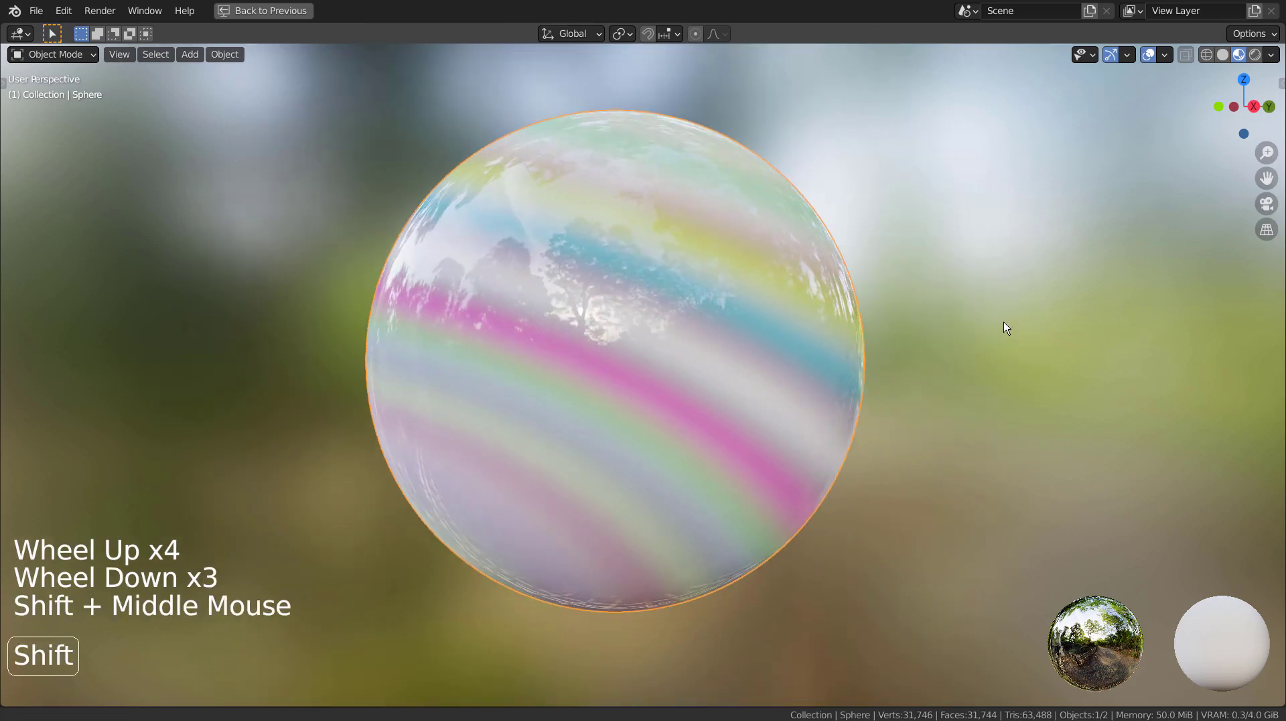